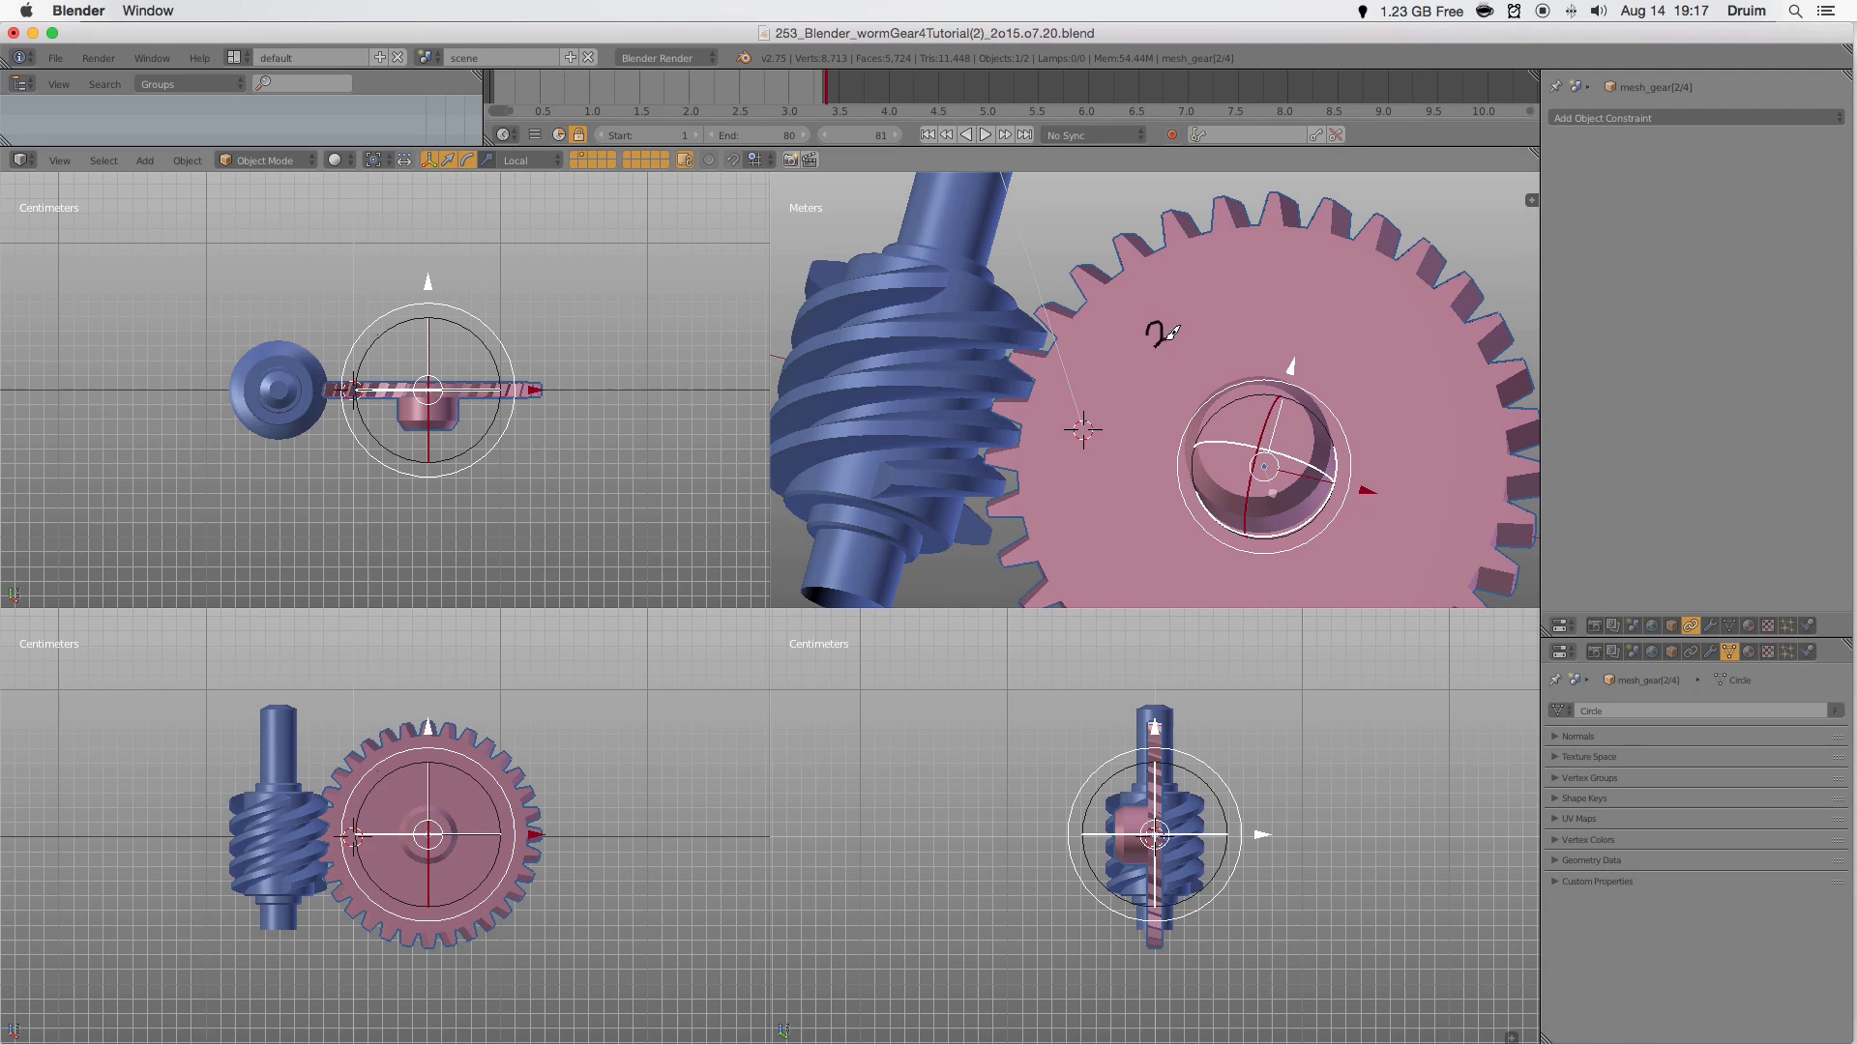
# Handwrite '32 teeth' on the gear and an arrow to a '4' on the worm, then play the animation.
pyautogui.moveTo(1172, 334)
pyautogui.mouseDown()
pyautogui.moveTo(1159, 366)
pyautogui.moveTo(1189, 311)
pyautogui.moveTo(1188, 340)
pyautogui.moveTo(1247, 325)
pyautogui.moveTo(1302, 274)
pyautogui.moveTo(1306, 309)
pyautogui.moveTo(1315, 273)
pyautogui.moveTo(1327, 288)
pyautogui.moveTo(1267, 289)
pyautogui.moveTo(1218, 327)
pyautogui.mouseUp()
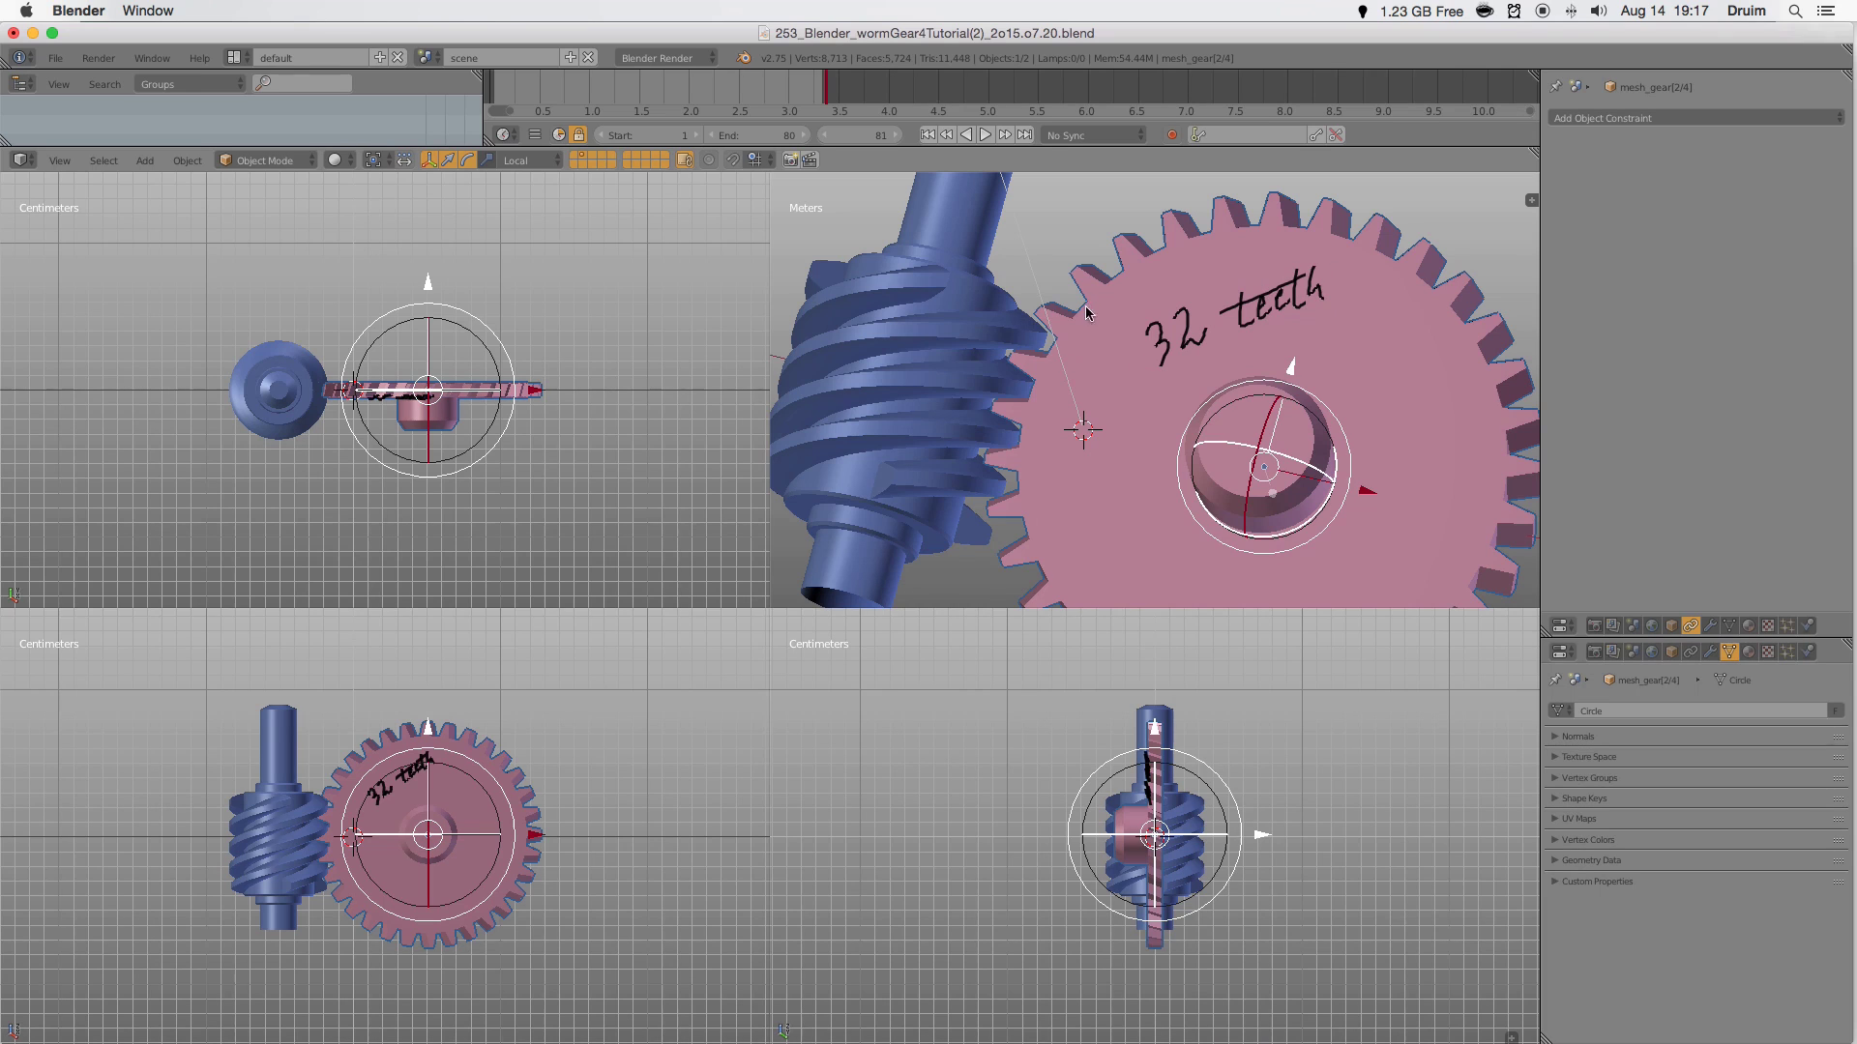
pyautogui.moveTo(1023, 219)
pyautogui.mouseDown()
pyautogui.moveTo(1015, 244)
pyautogui.moveTo(1035, 253)
pyautogui.mouseUp()
pyautogui.moveTo(1224, 276)
pyautogui.mouseDown()
pyautogui.moveTo(1054, 241)
pyautogui.moveTo(1072, 251)
pyautogui.moveTo(913, 285)
pyautogui.moveTo(939, 298)
pyautogui.mouseUp()
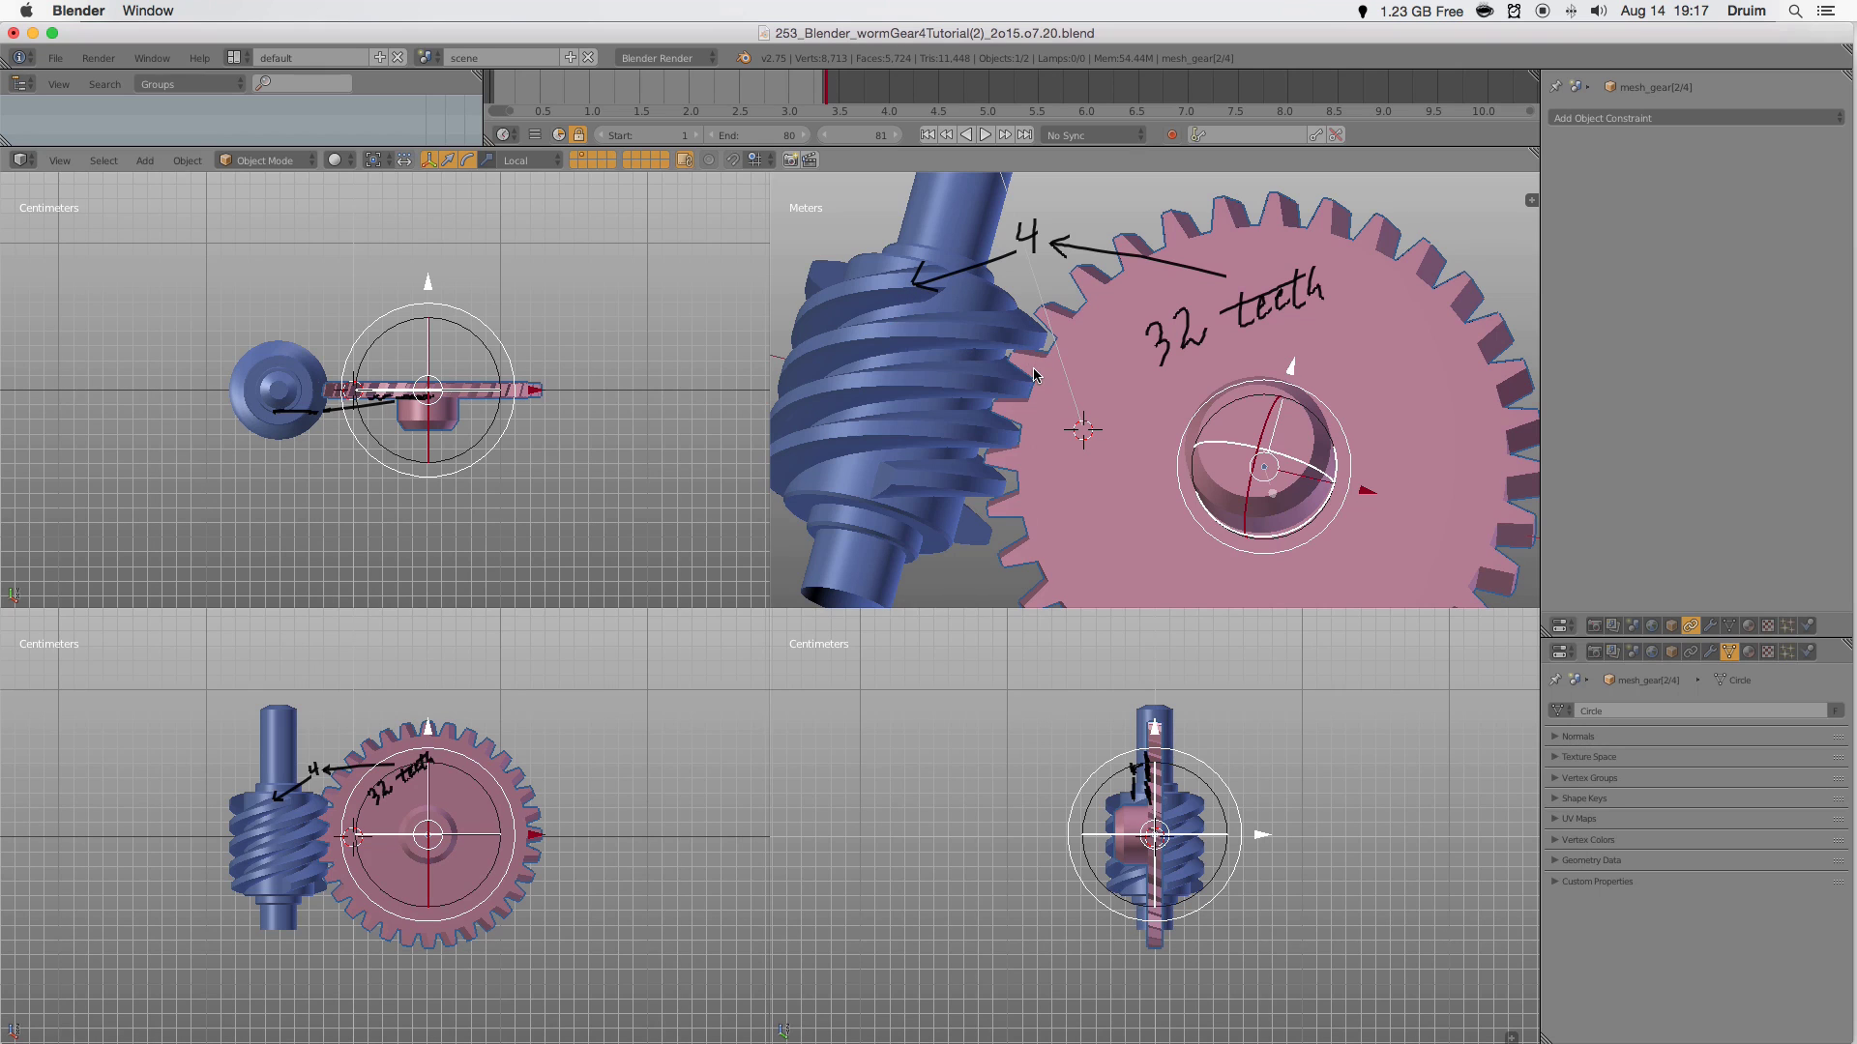
pyautogui.click(985, 135)
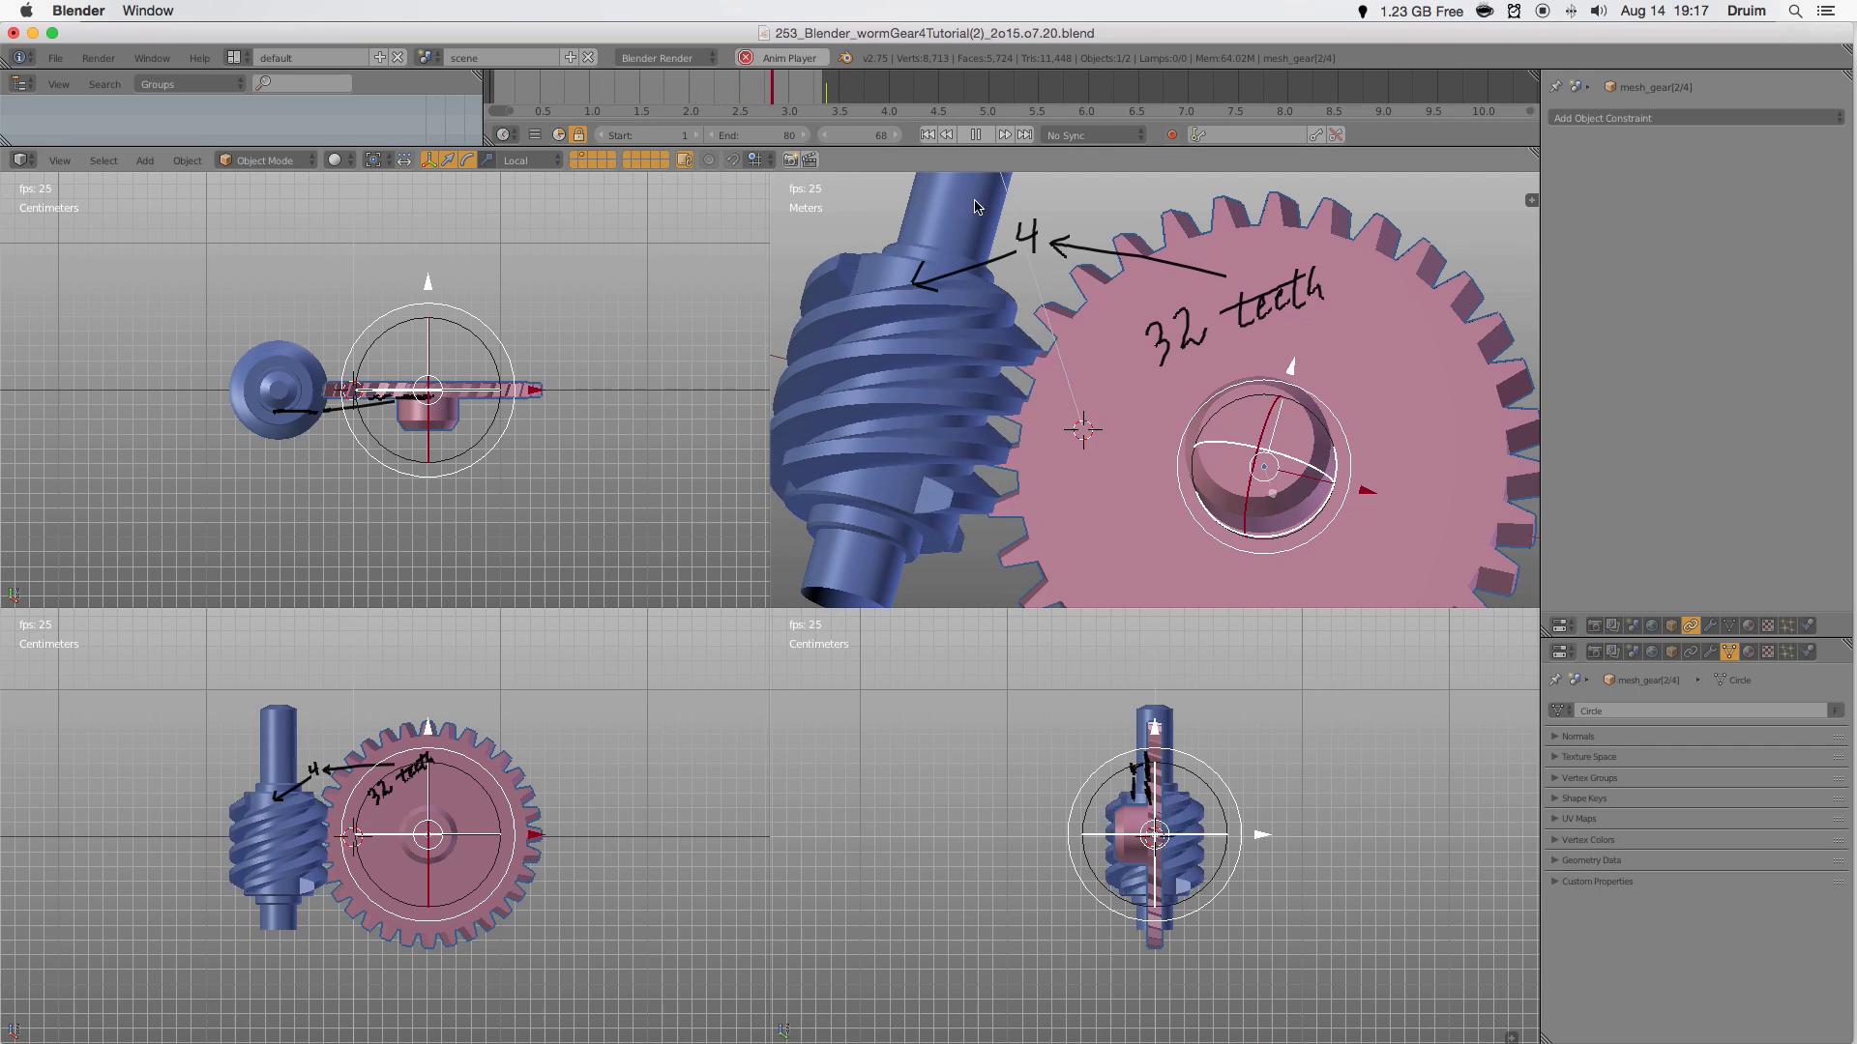
# Stop playback, select the worm then the pink gear, and add a Transformation constraint via Shift+Ctrl+C.
pyautogui.press('Escape')
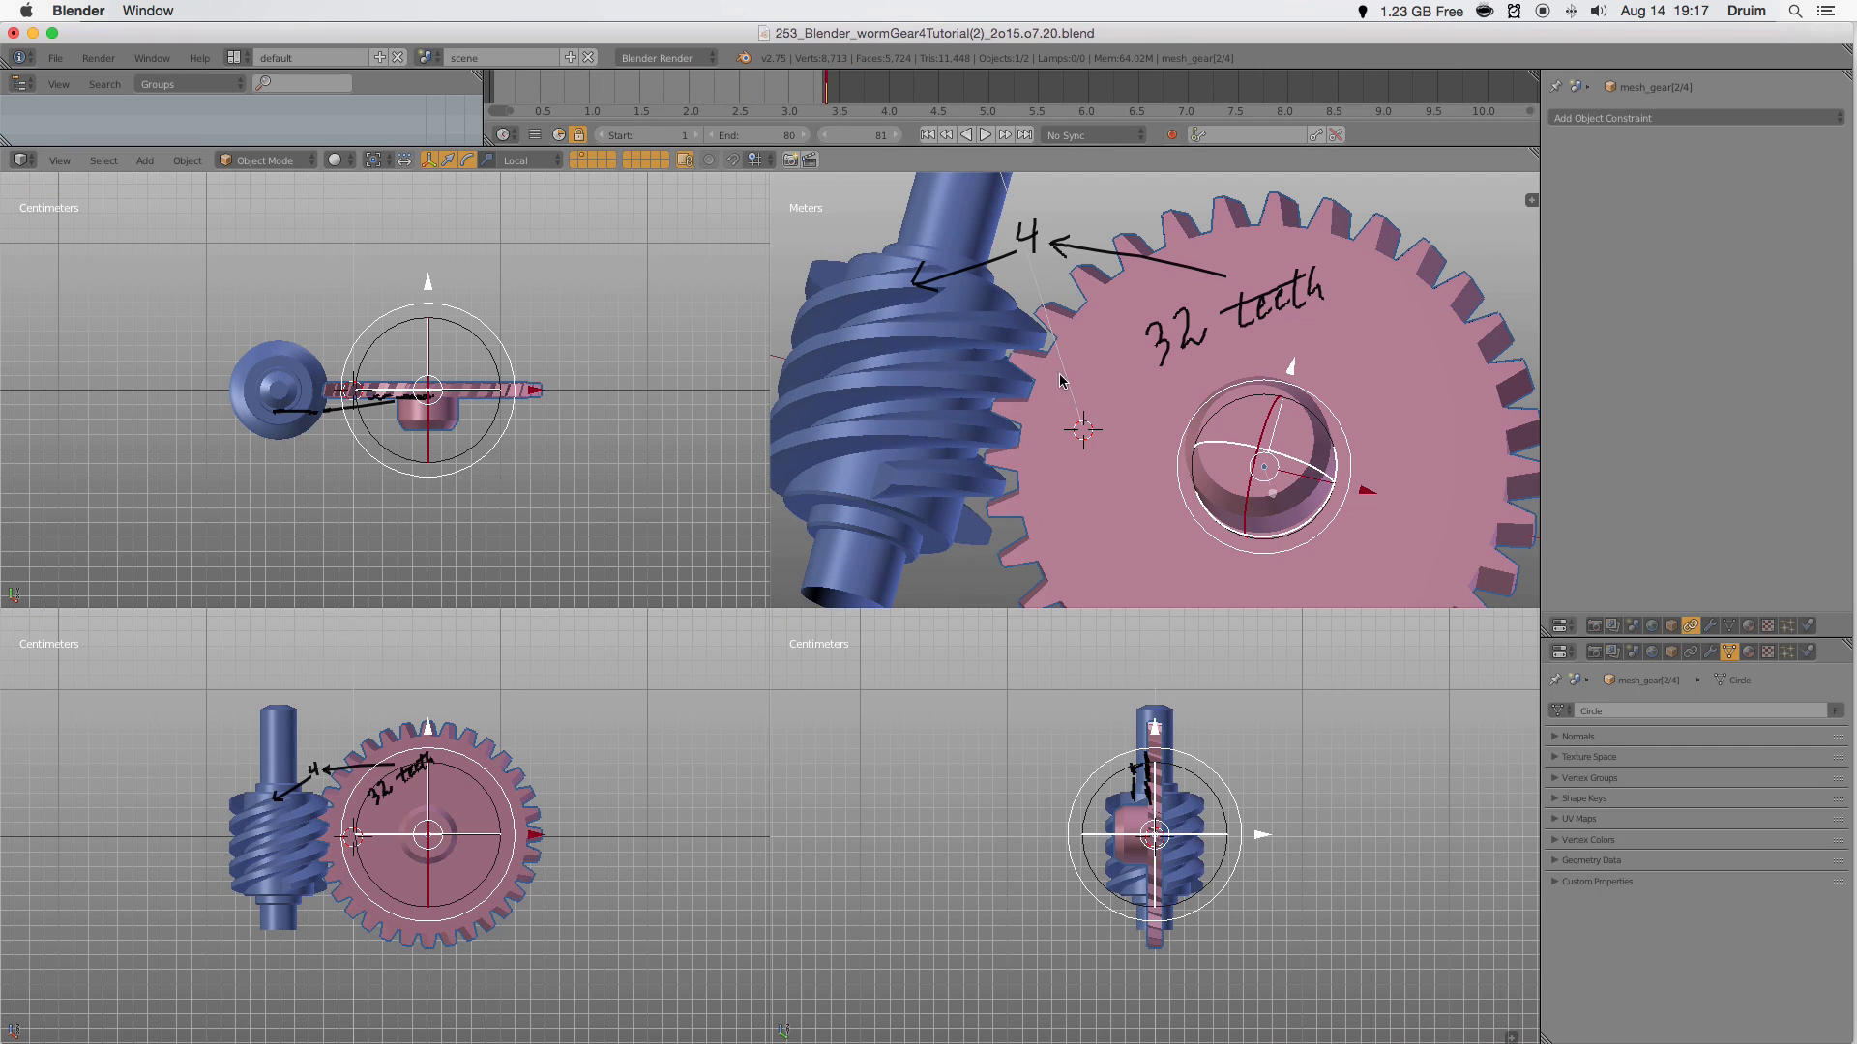
pyautogui.rightClick(992, 325)
pyautogui.keyDown('shift'); pyautogui.rightClick(1103, 322); pyautogui.keyUp('shift')
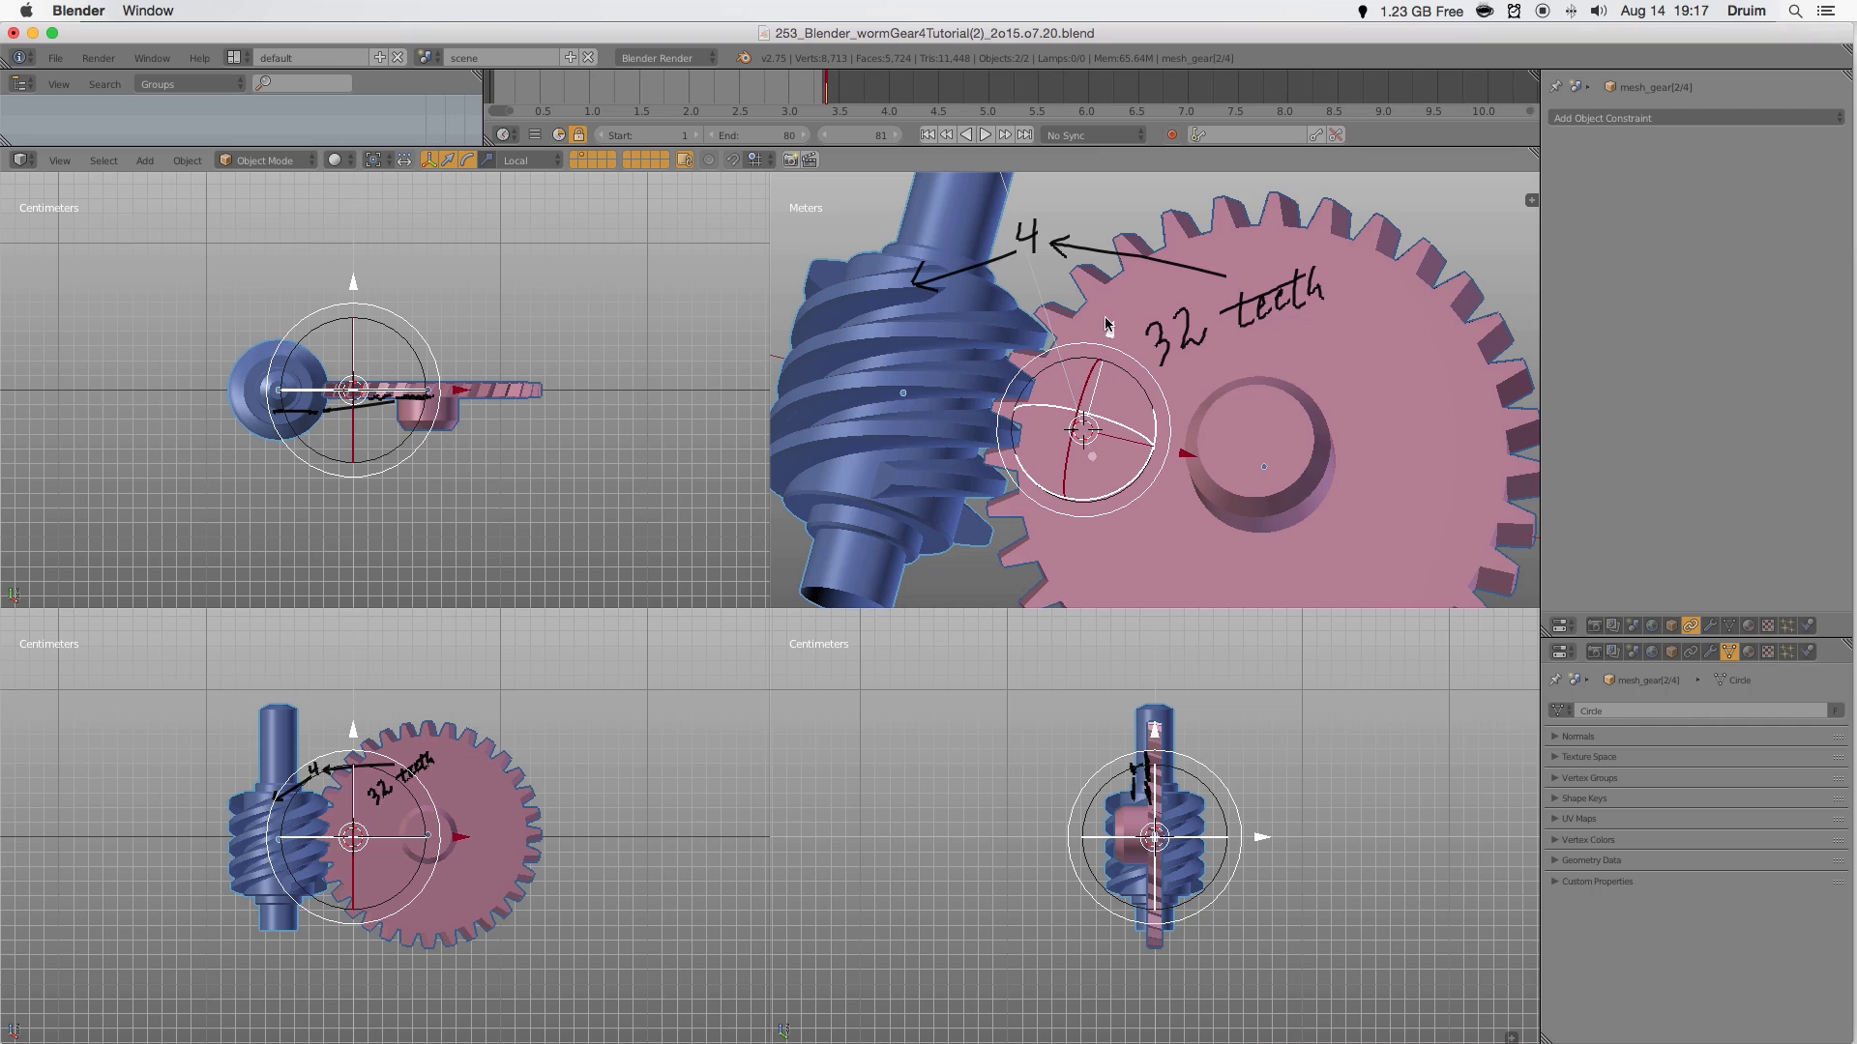
pyautogui.hotkey('shift', 'ctrl', 'c')
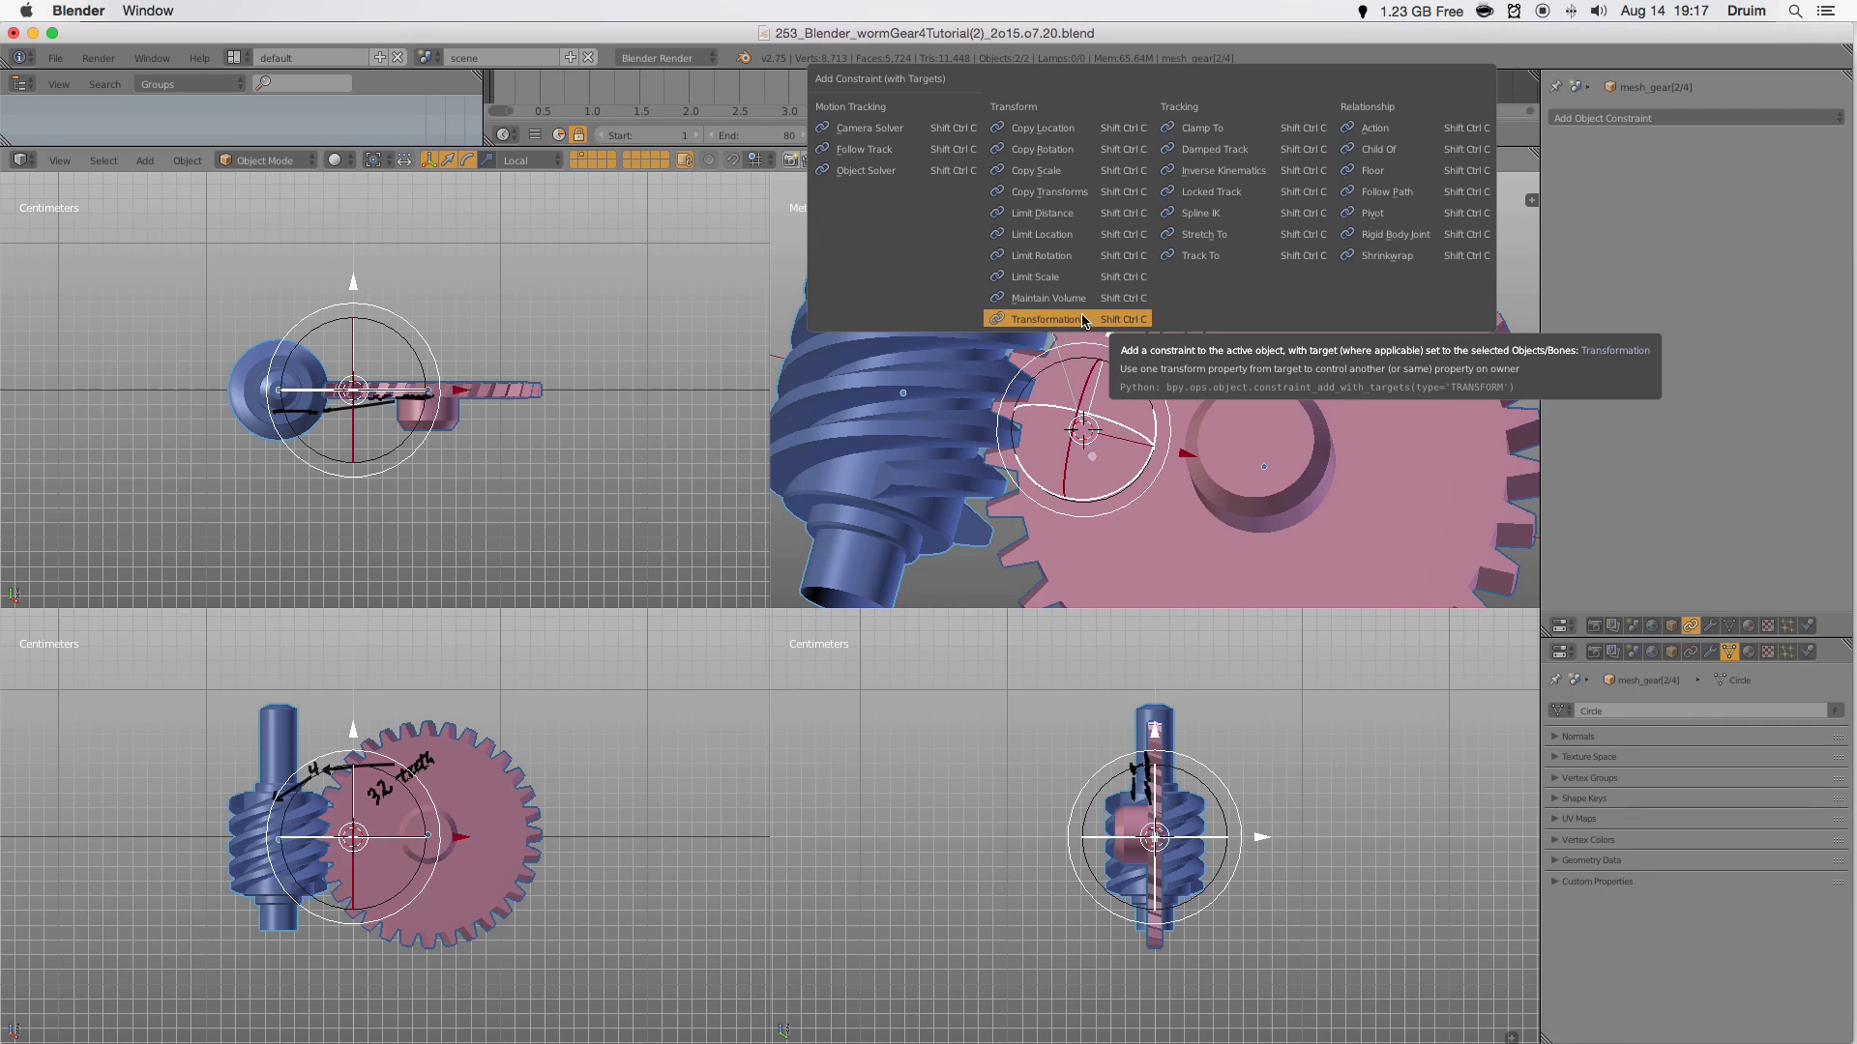
pyautogui.click(1082, 320)
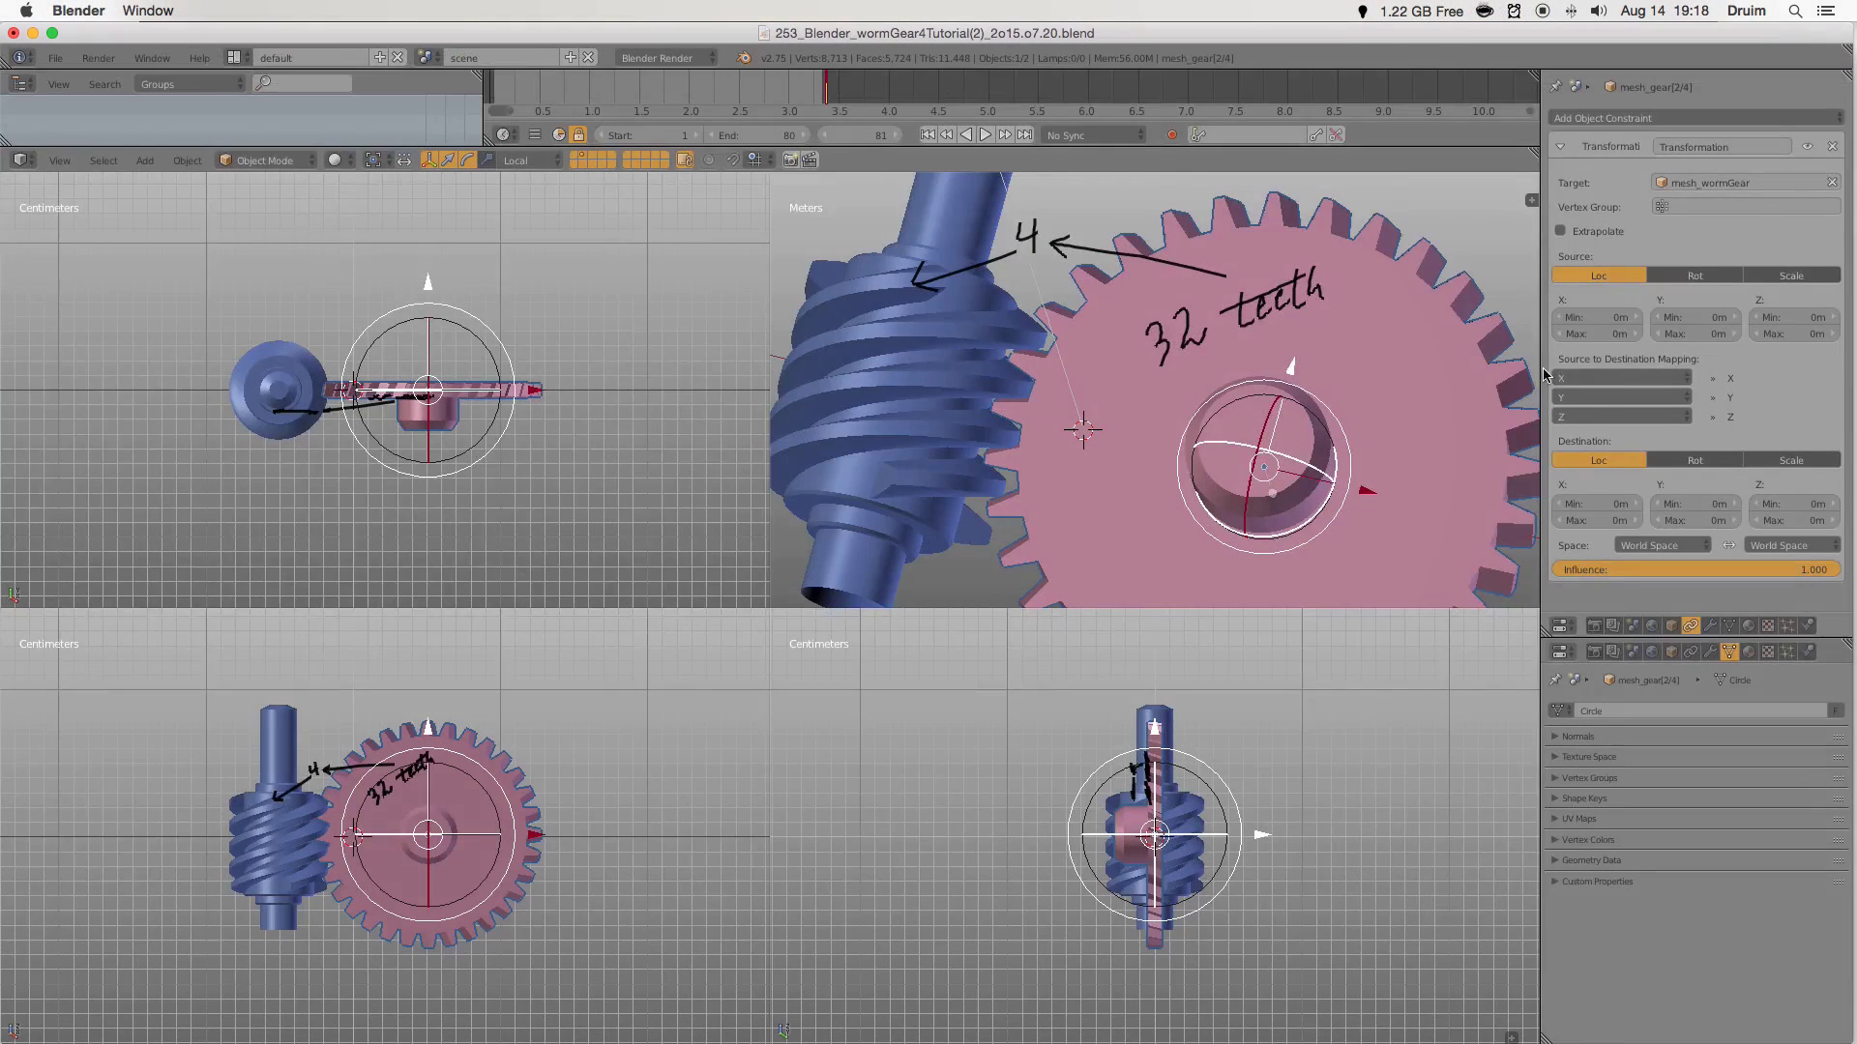
# Set the constraint Source to Rotation, check the worm's rotation, and set Source Z Max to 360°.
pyautogui.click(1688, 277)
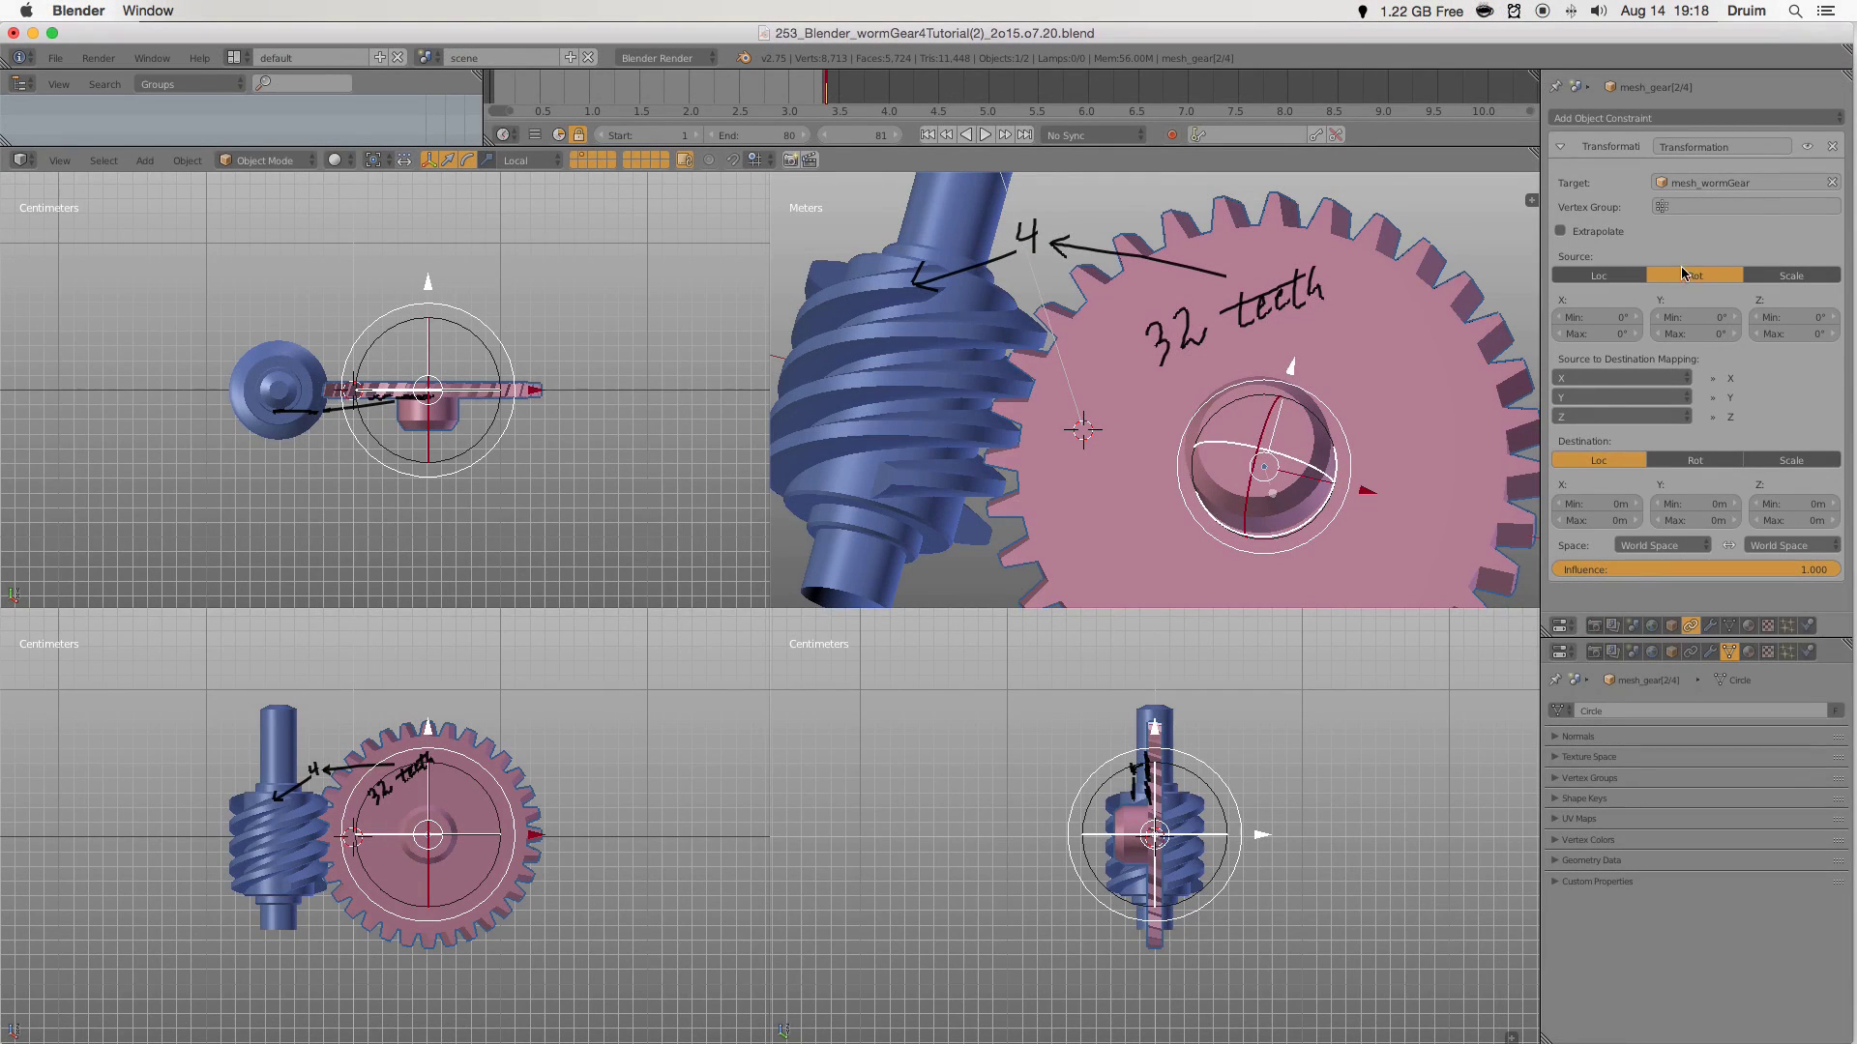
pyautogui.press('n')
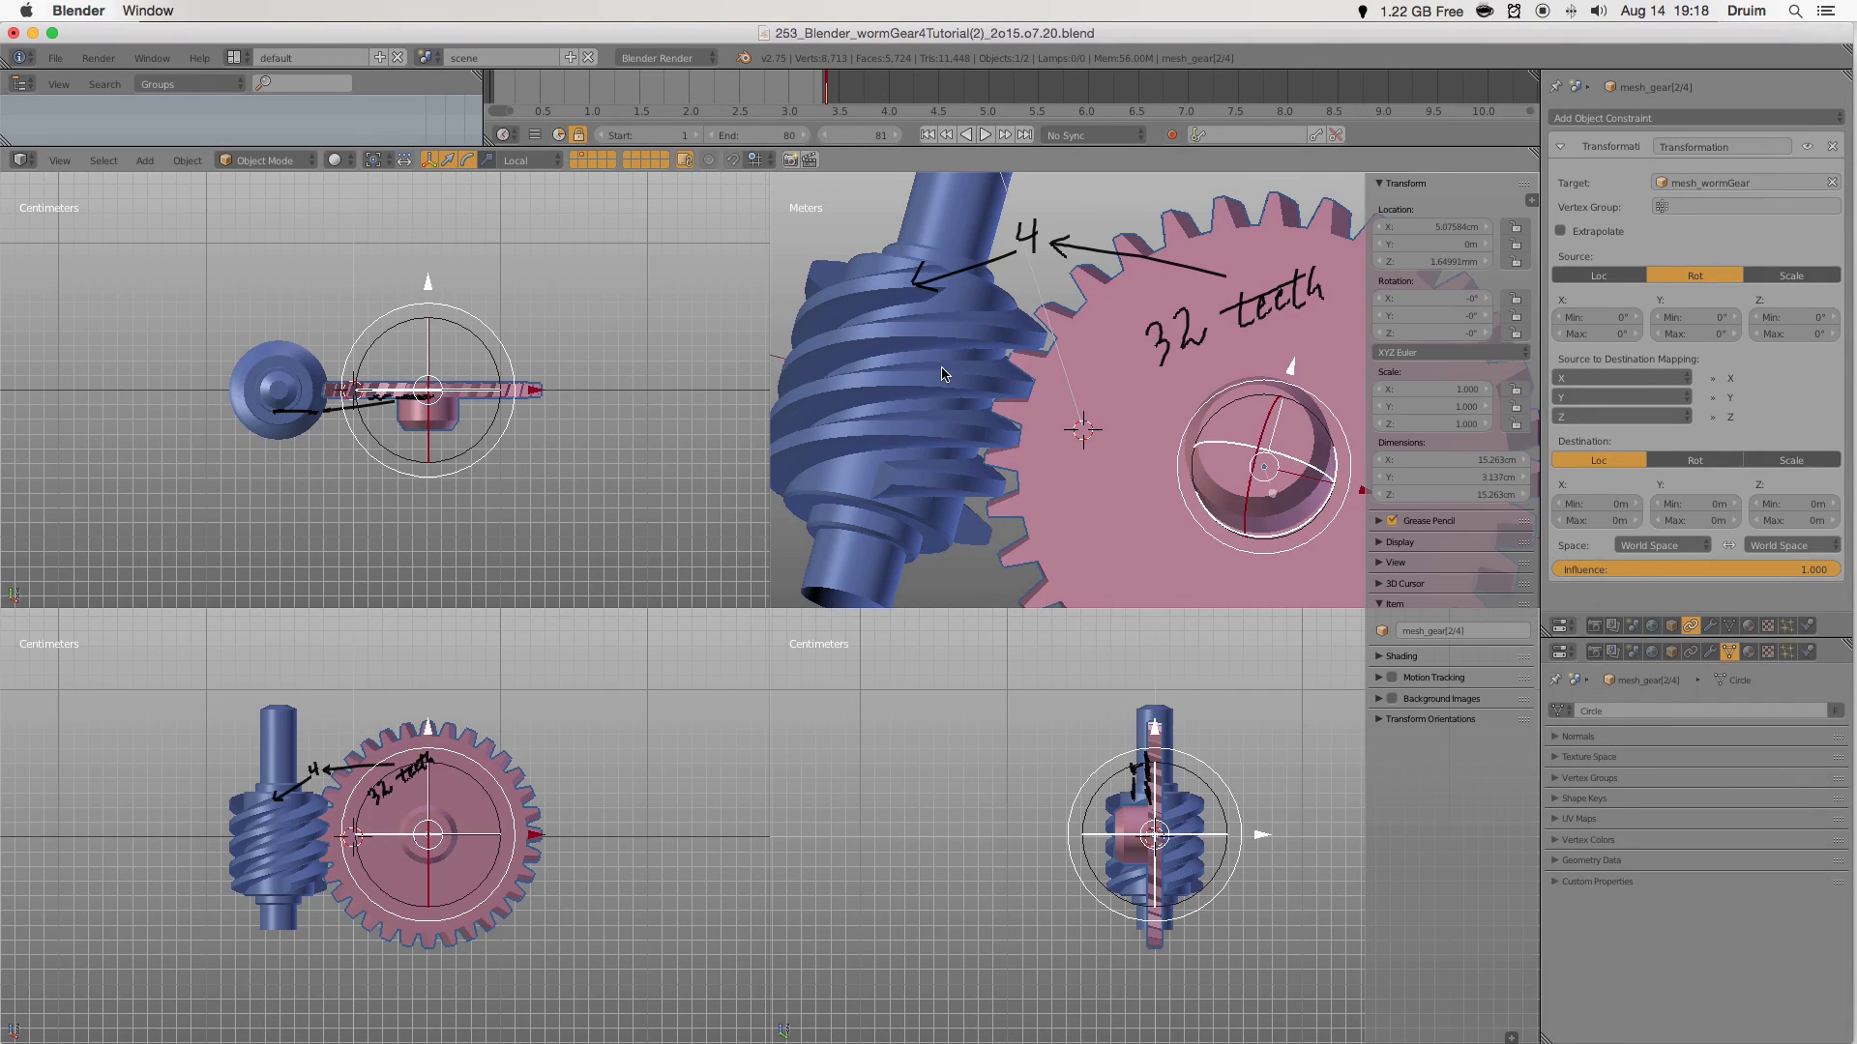
pyautogui.rightClick(972, 352)
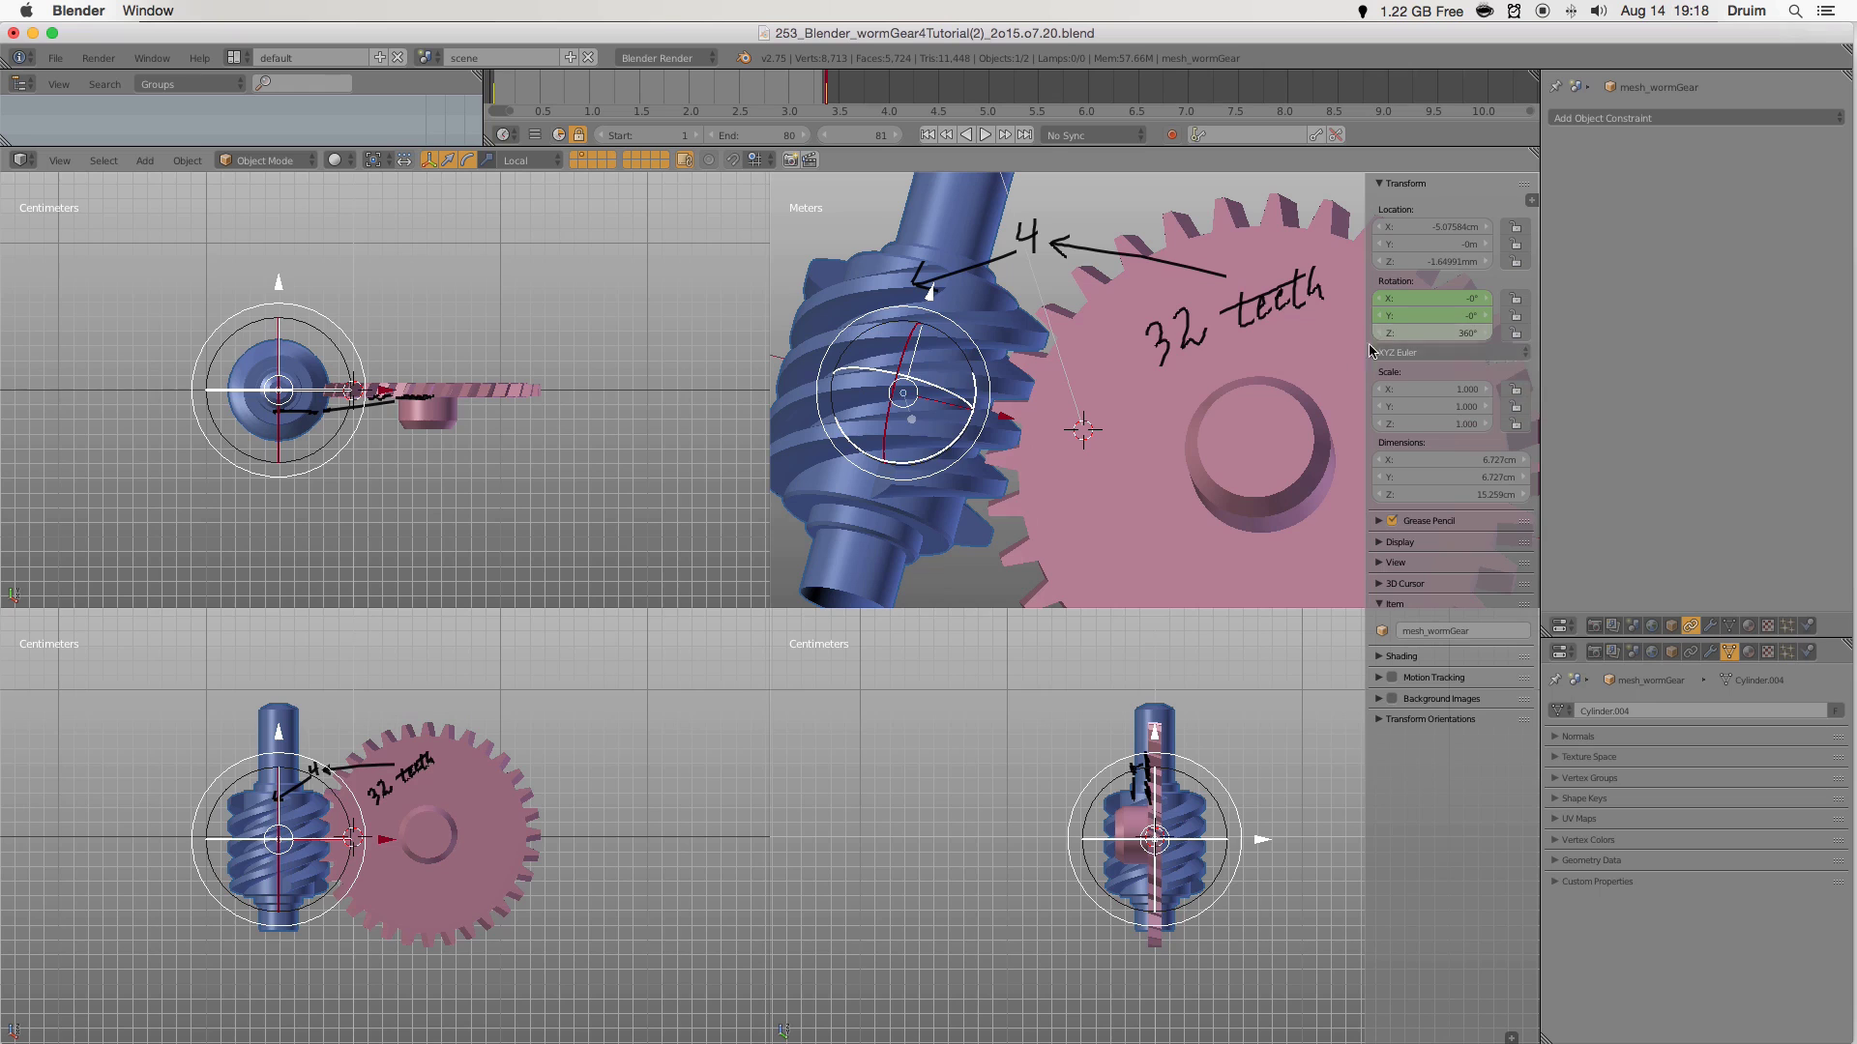
pyautogui.rightClick(1327, 360)
pyautogui.click(1802, 337)
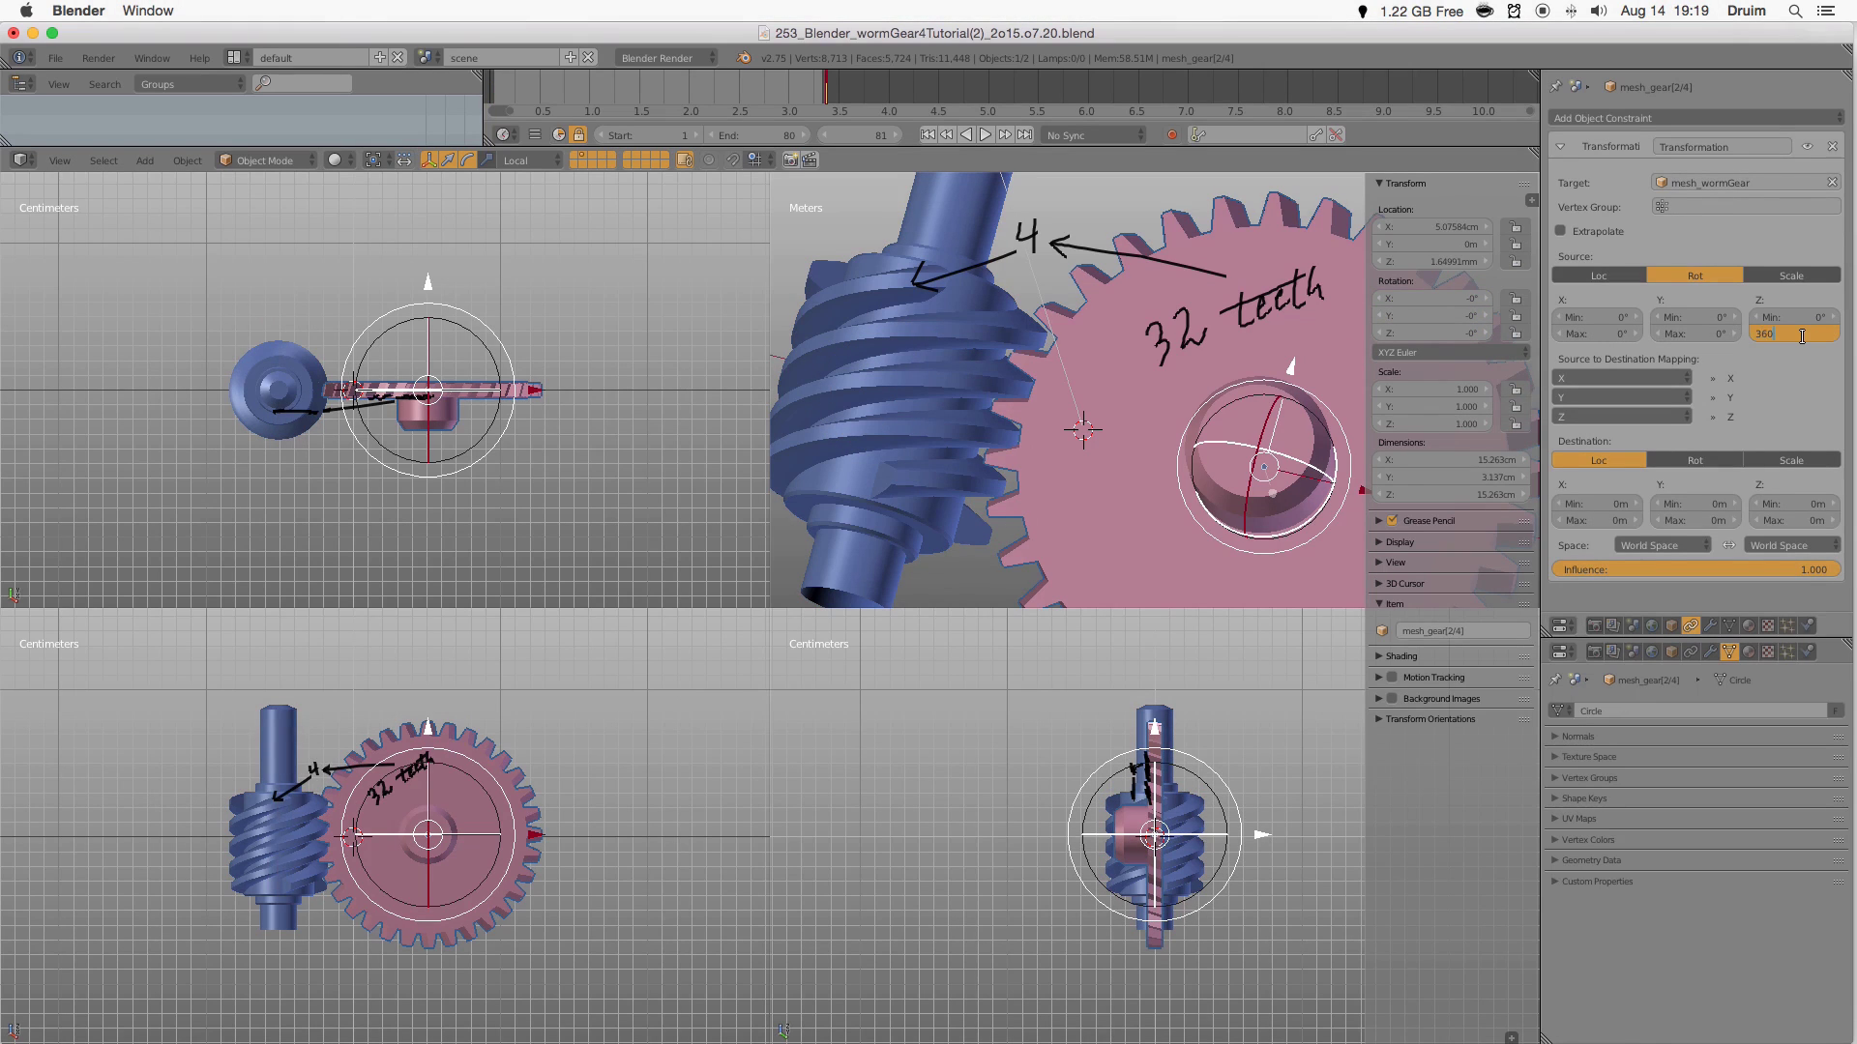
pyautogui.press('Return')
# Test-rotate the pink gear about the Y axis, then cancel the rotation.
pyautogui.press('r')
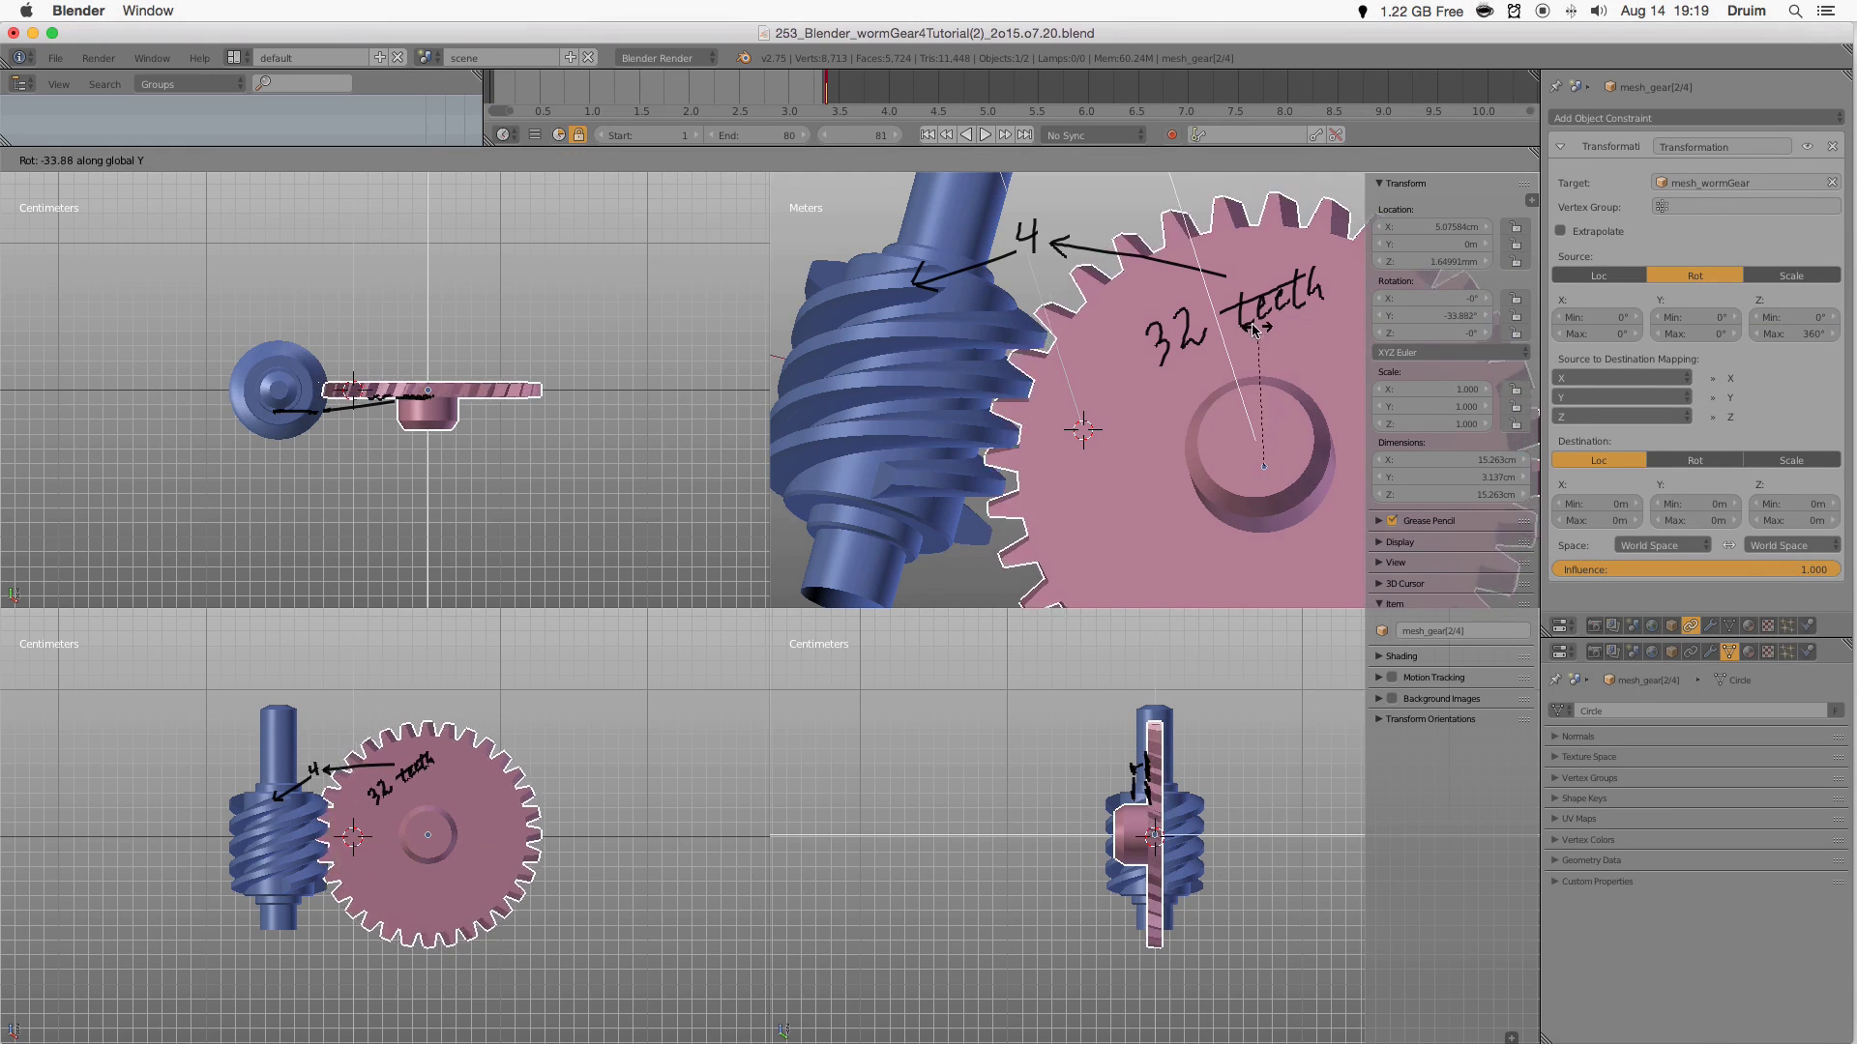
pyautogui.press('y')
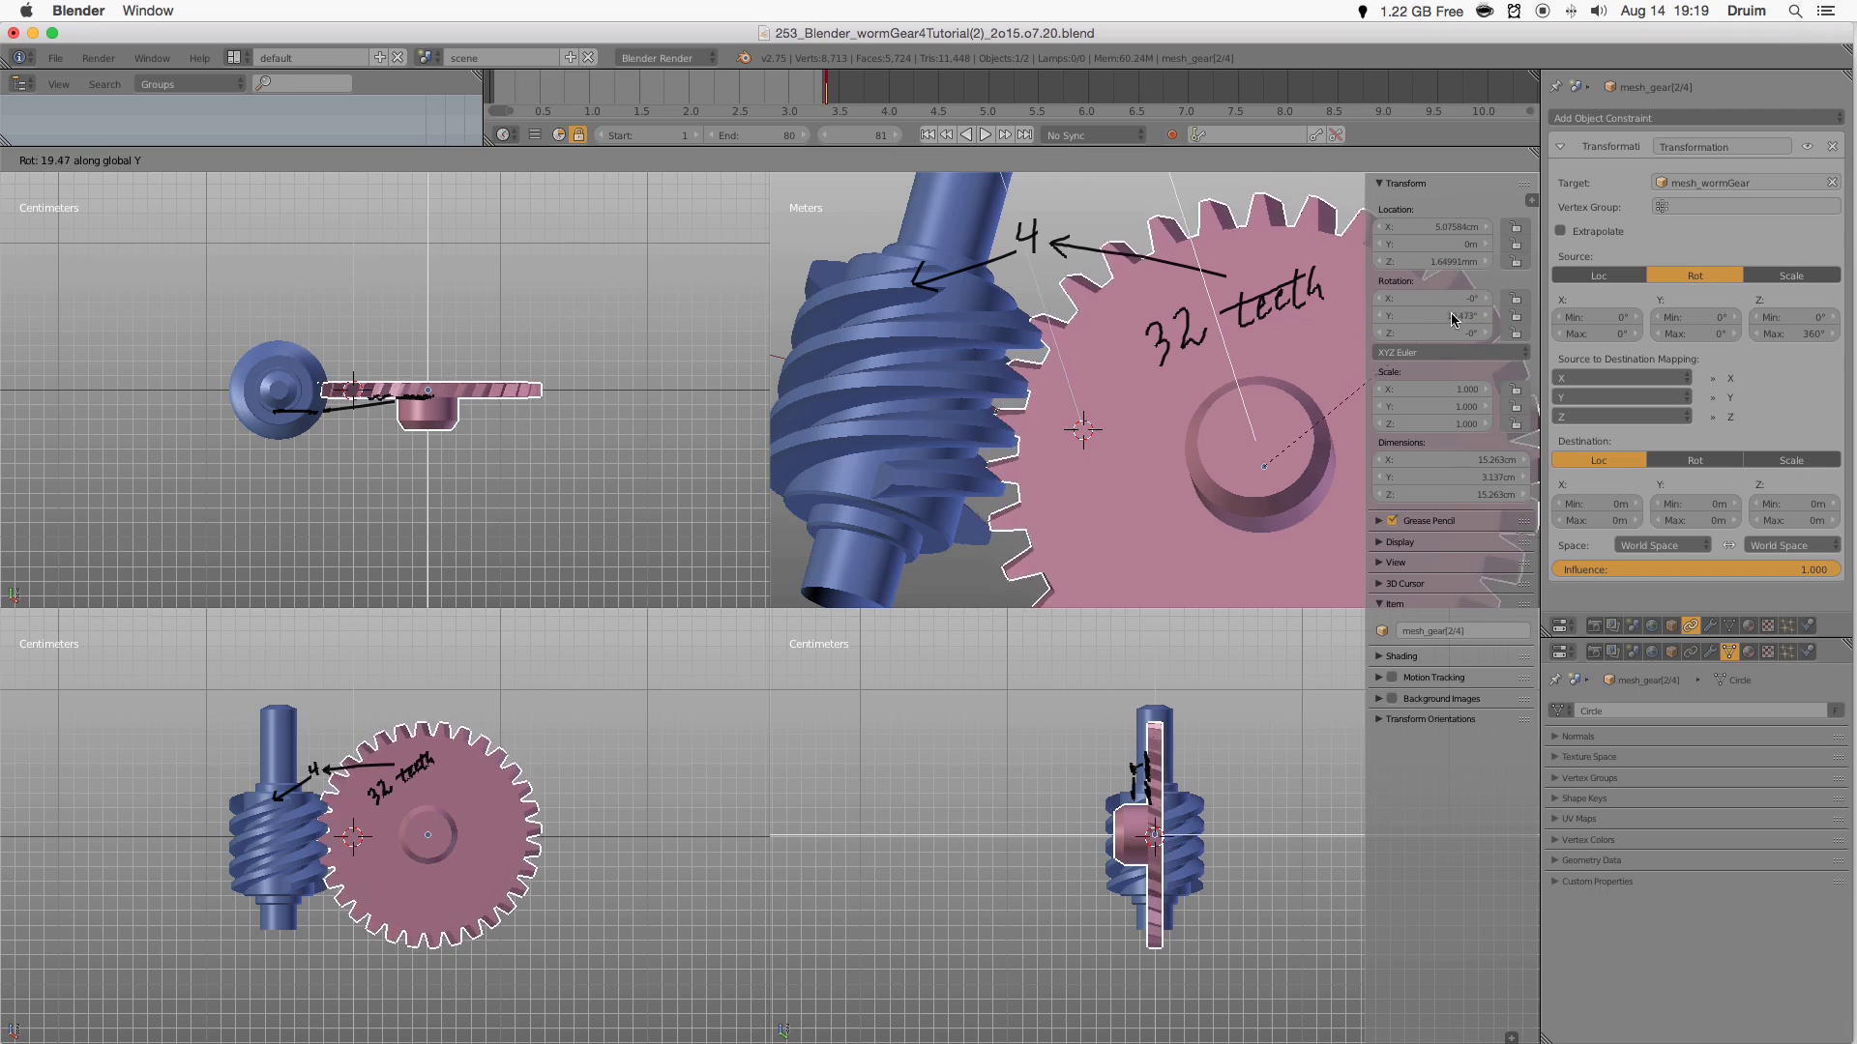
pyautogui.press('Escape')
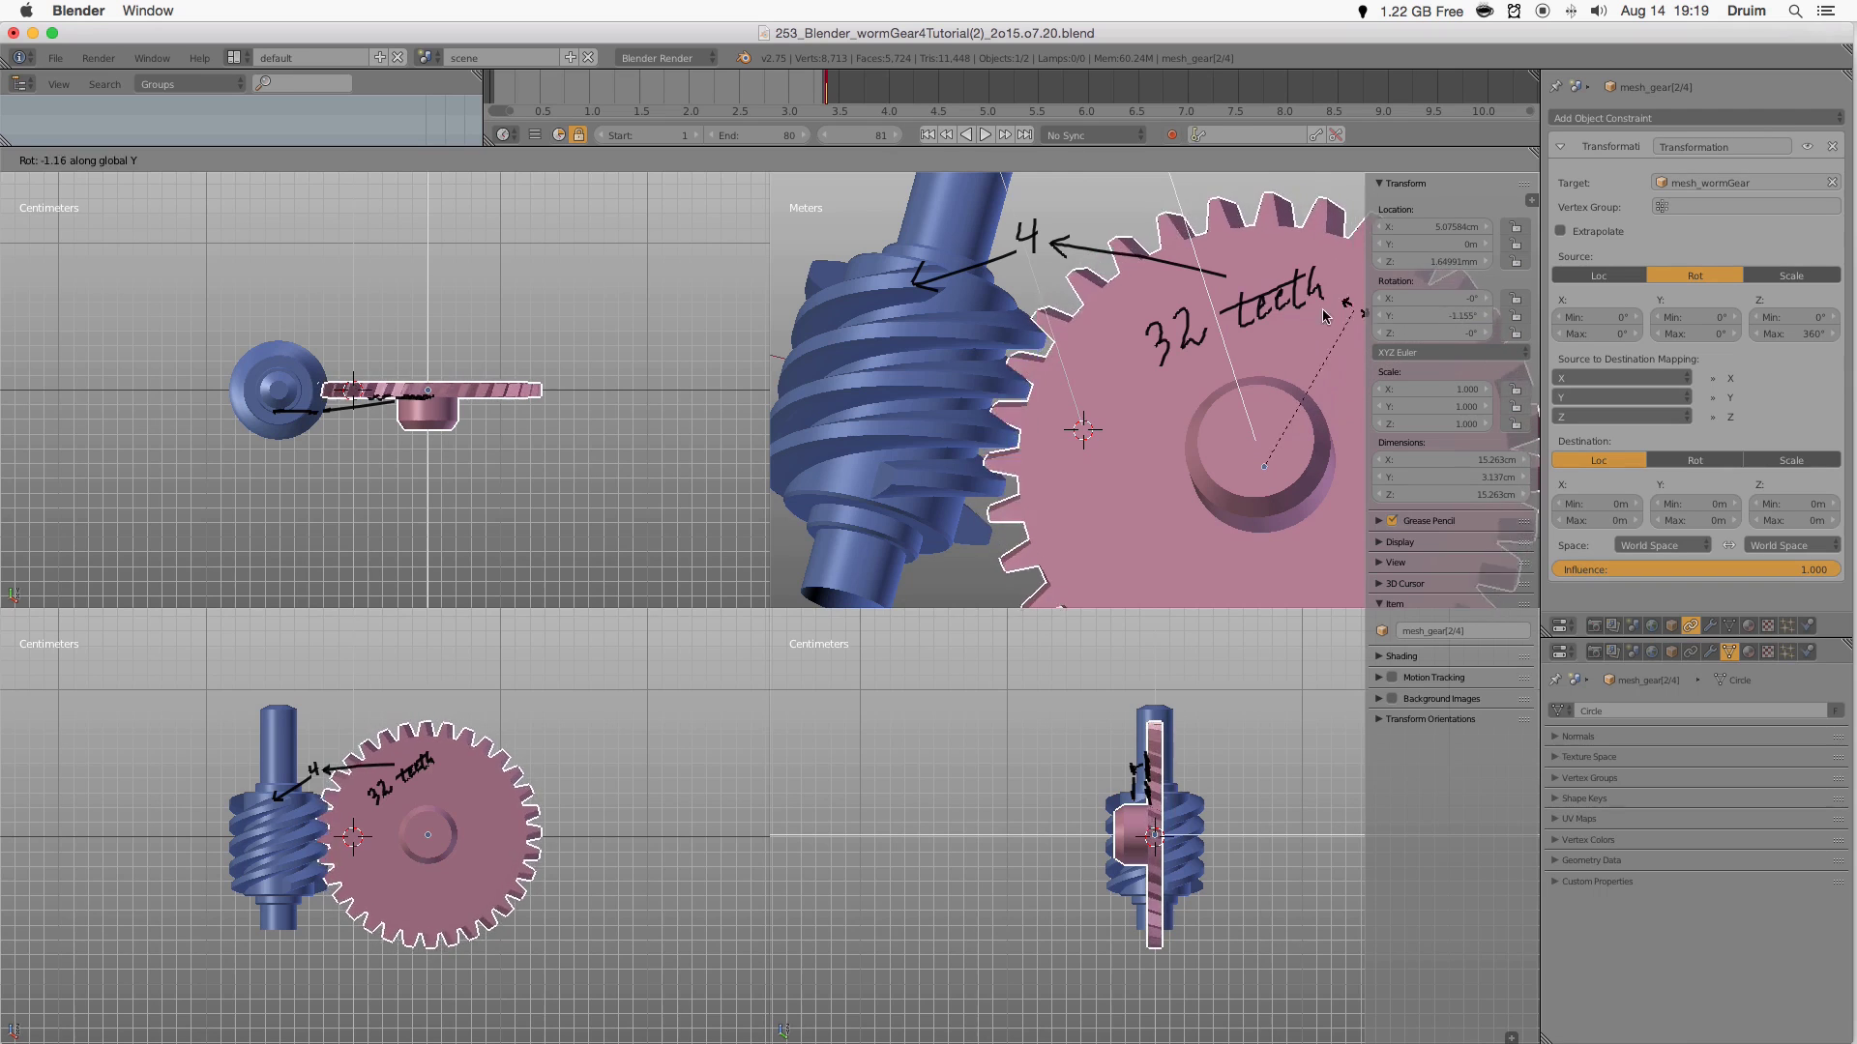
pyautogui.hotkey('ctrl', 'space')
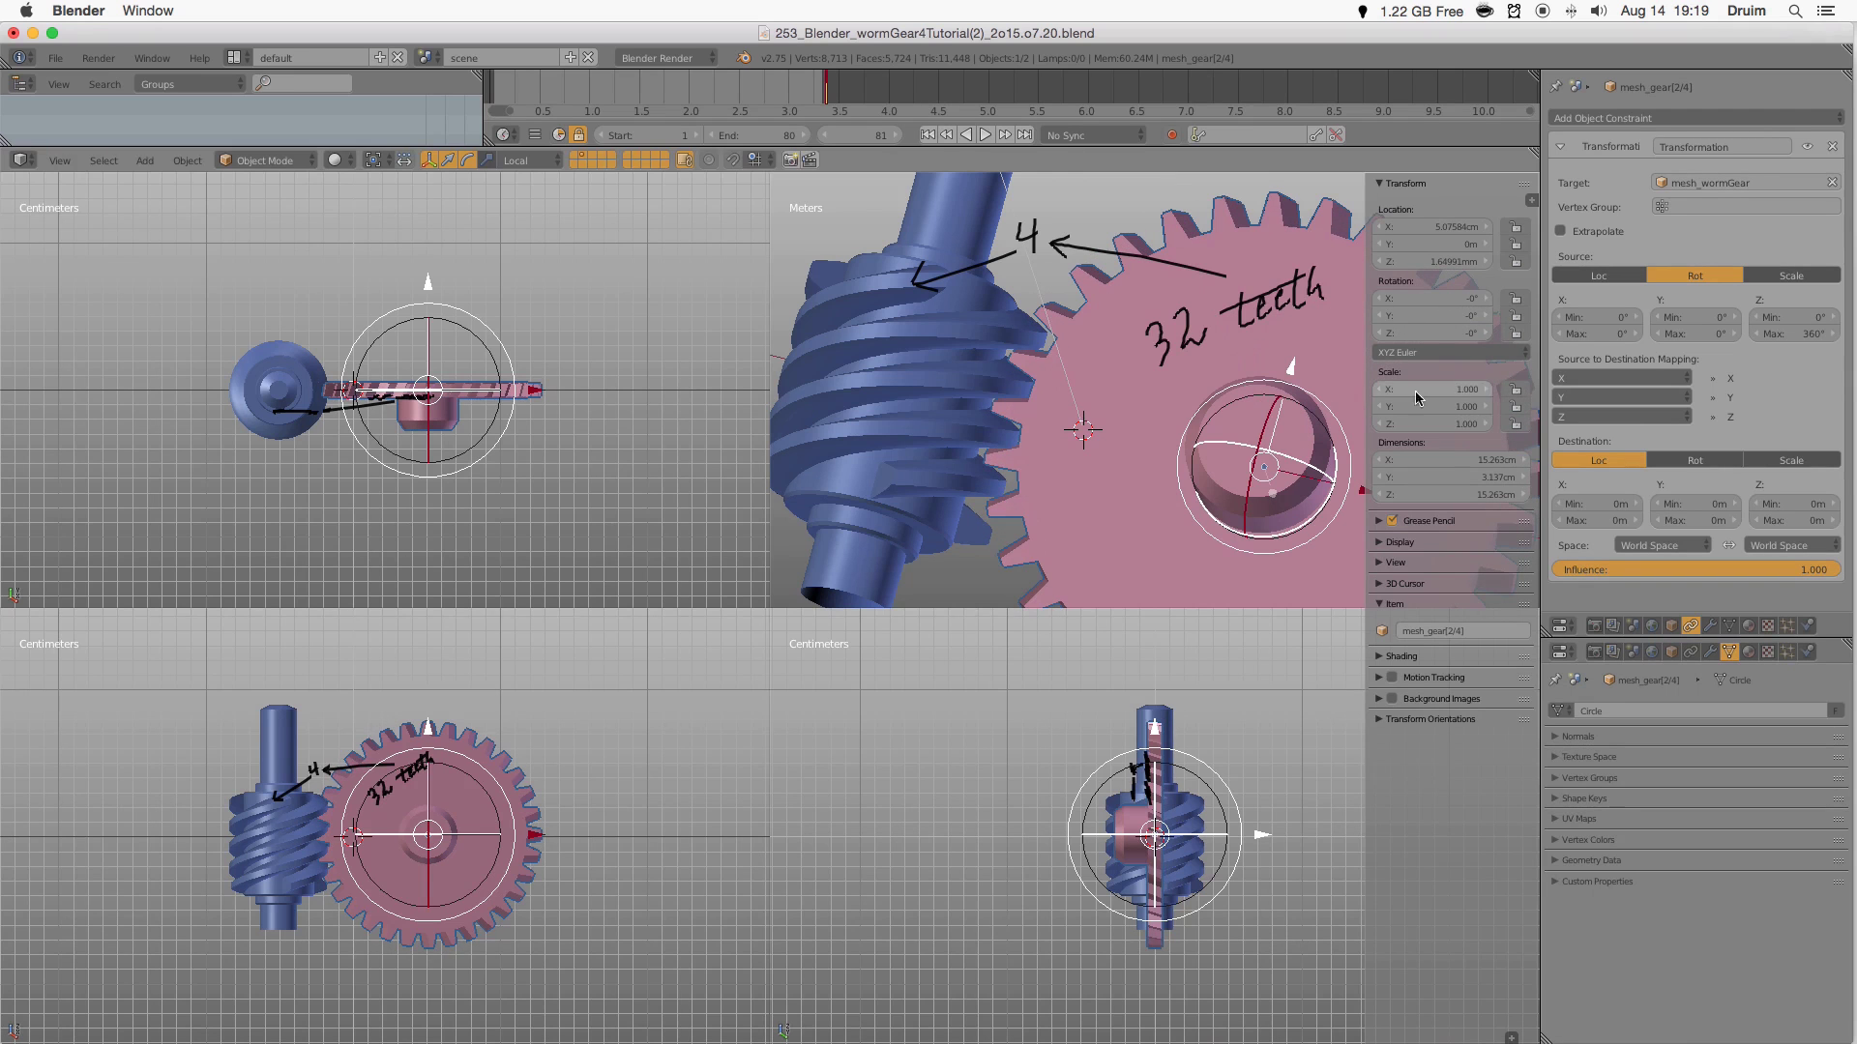
# Set Destination to Rotation and enter 360/32*4 (45°) as Destination Y Max.
pyautogui.click(1695, 462)
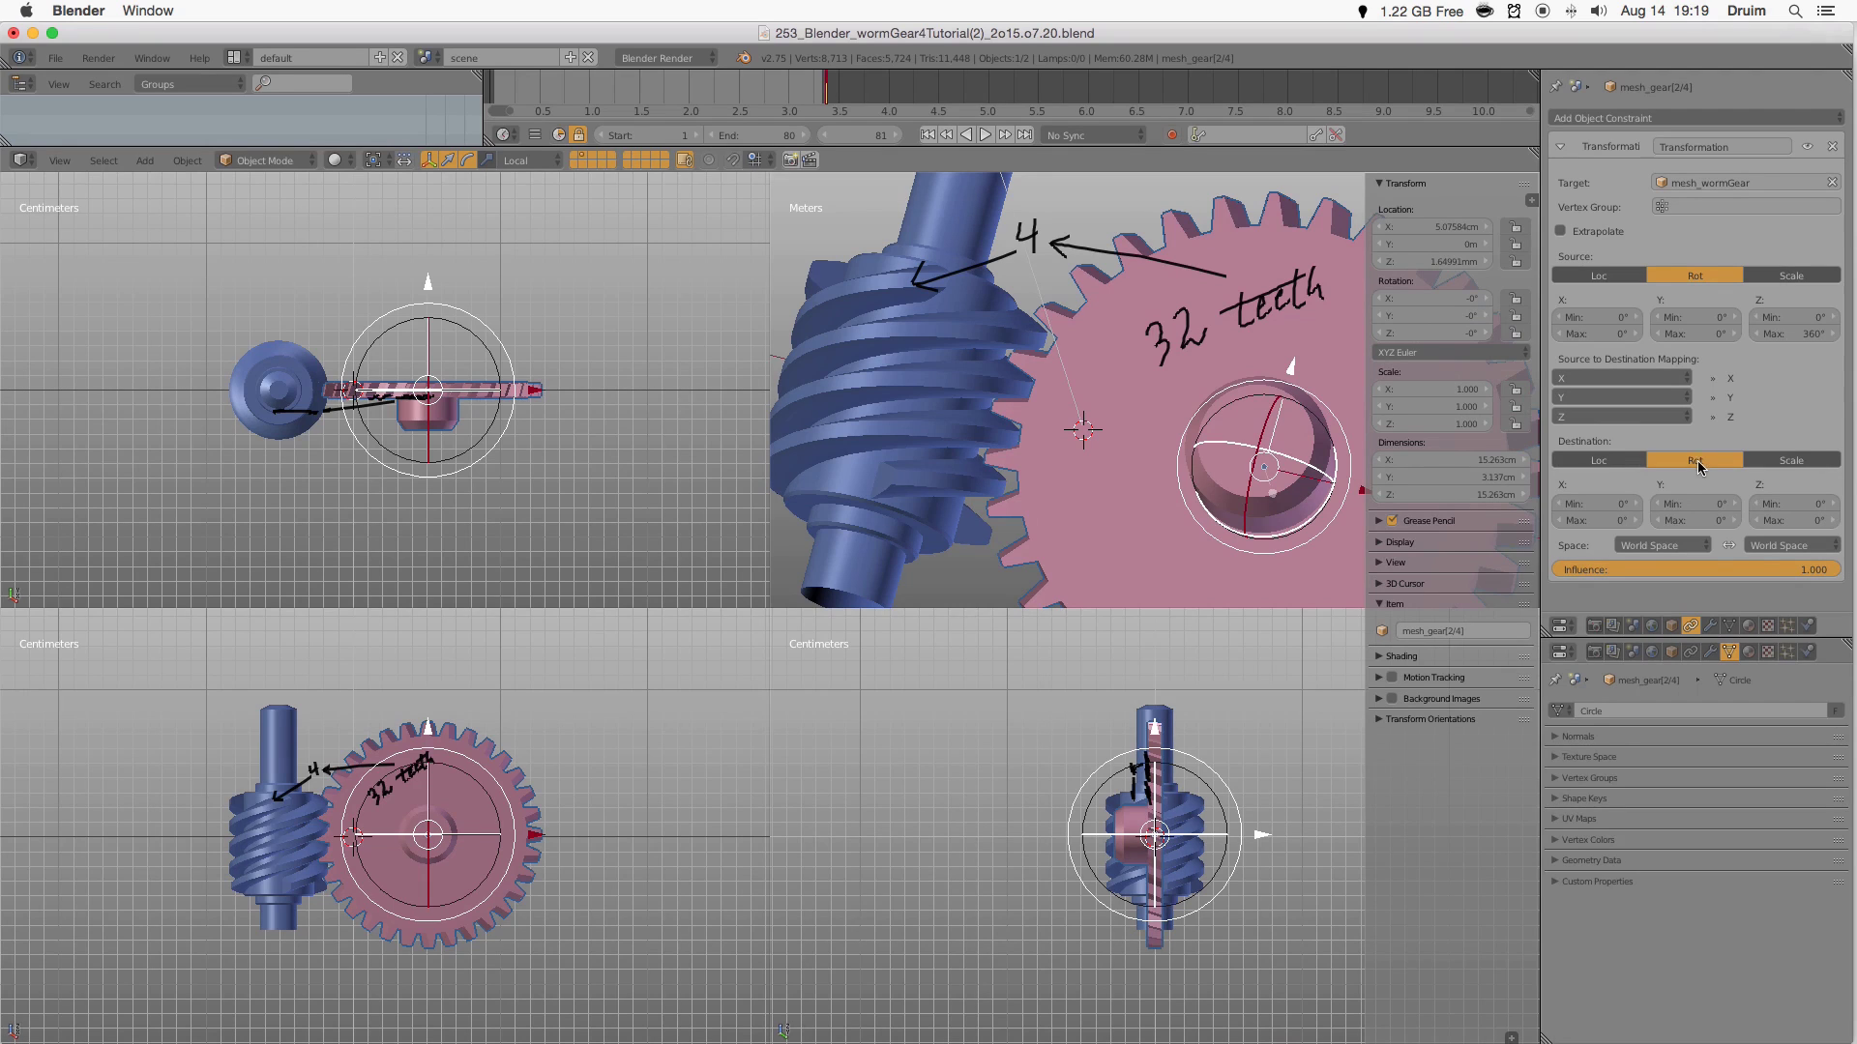
pyautogui.click(1697, 520)
pyautogui.write('360/32*4')
pyautogui.press('Return')
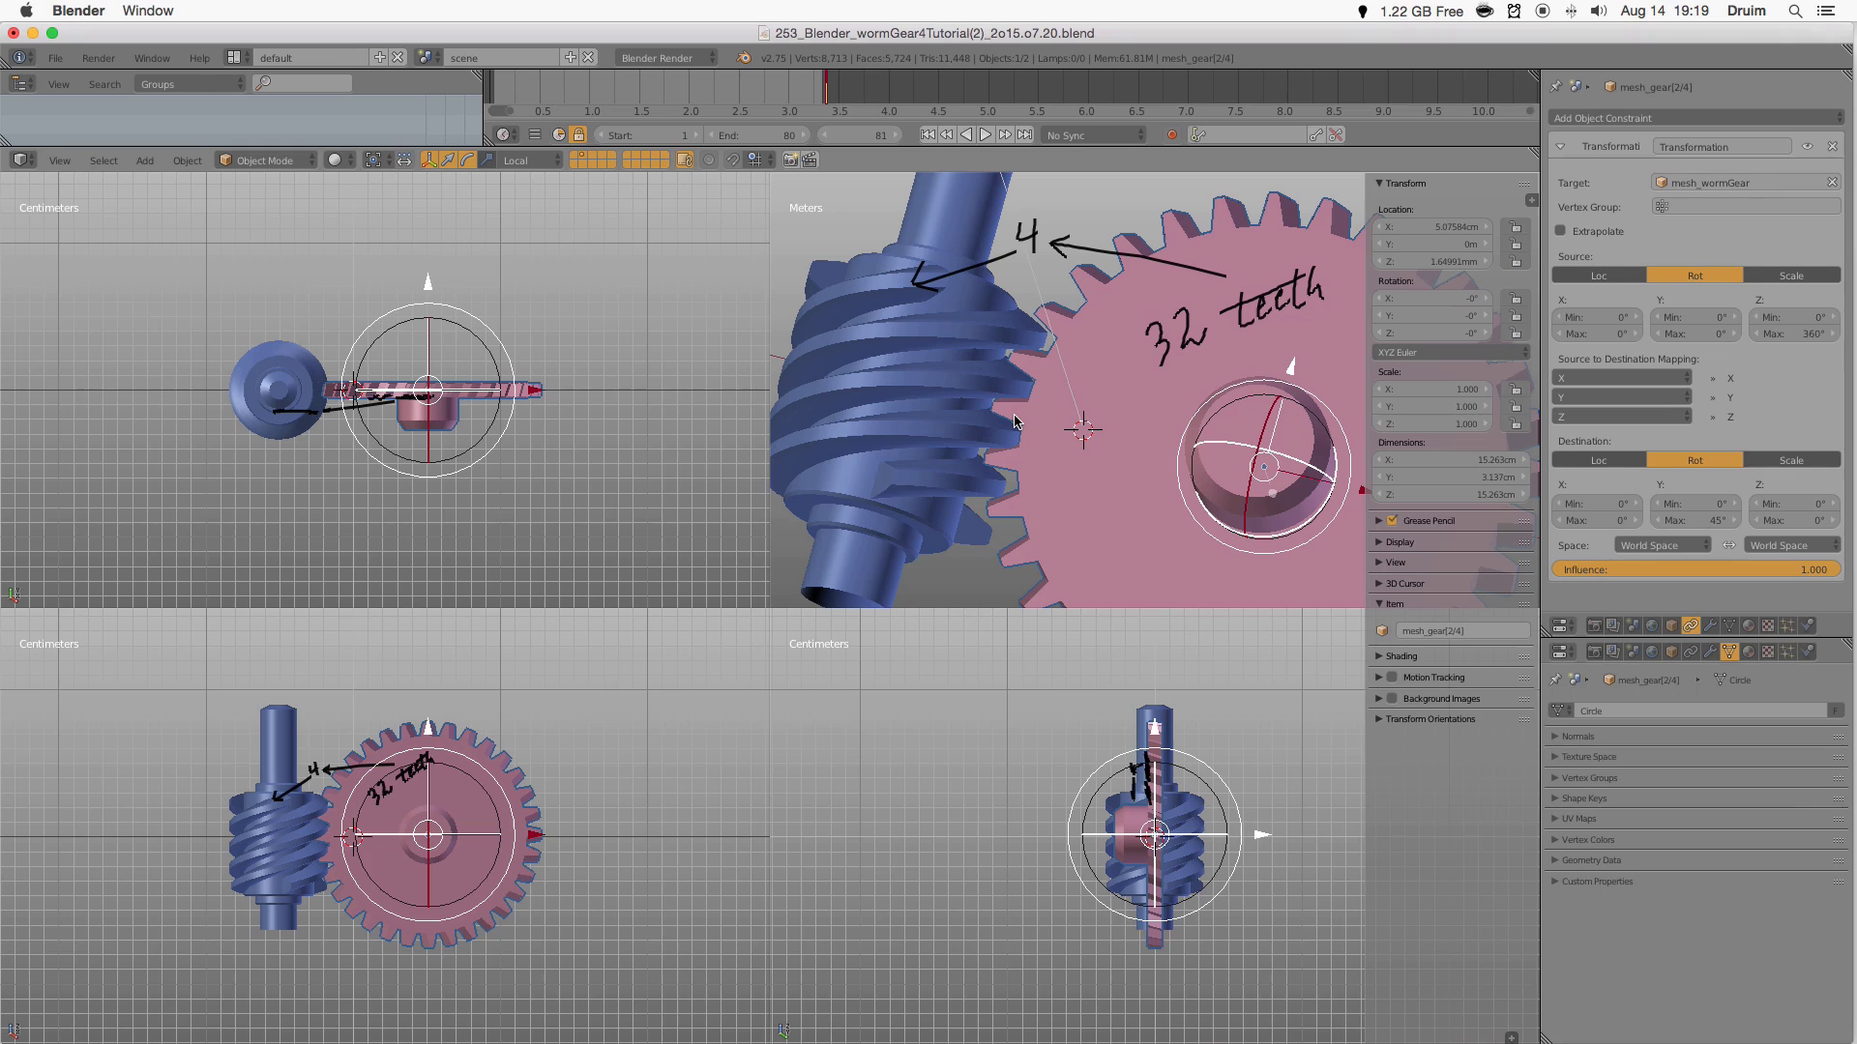
# Map the destination Y from the worm's Z rotation, then play the animation to test it.
pyautogui.click(1591, 400)
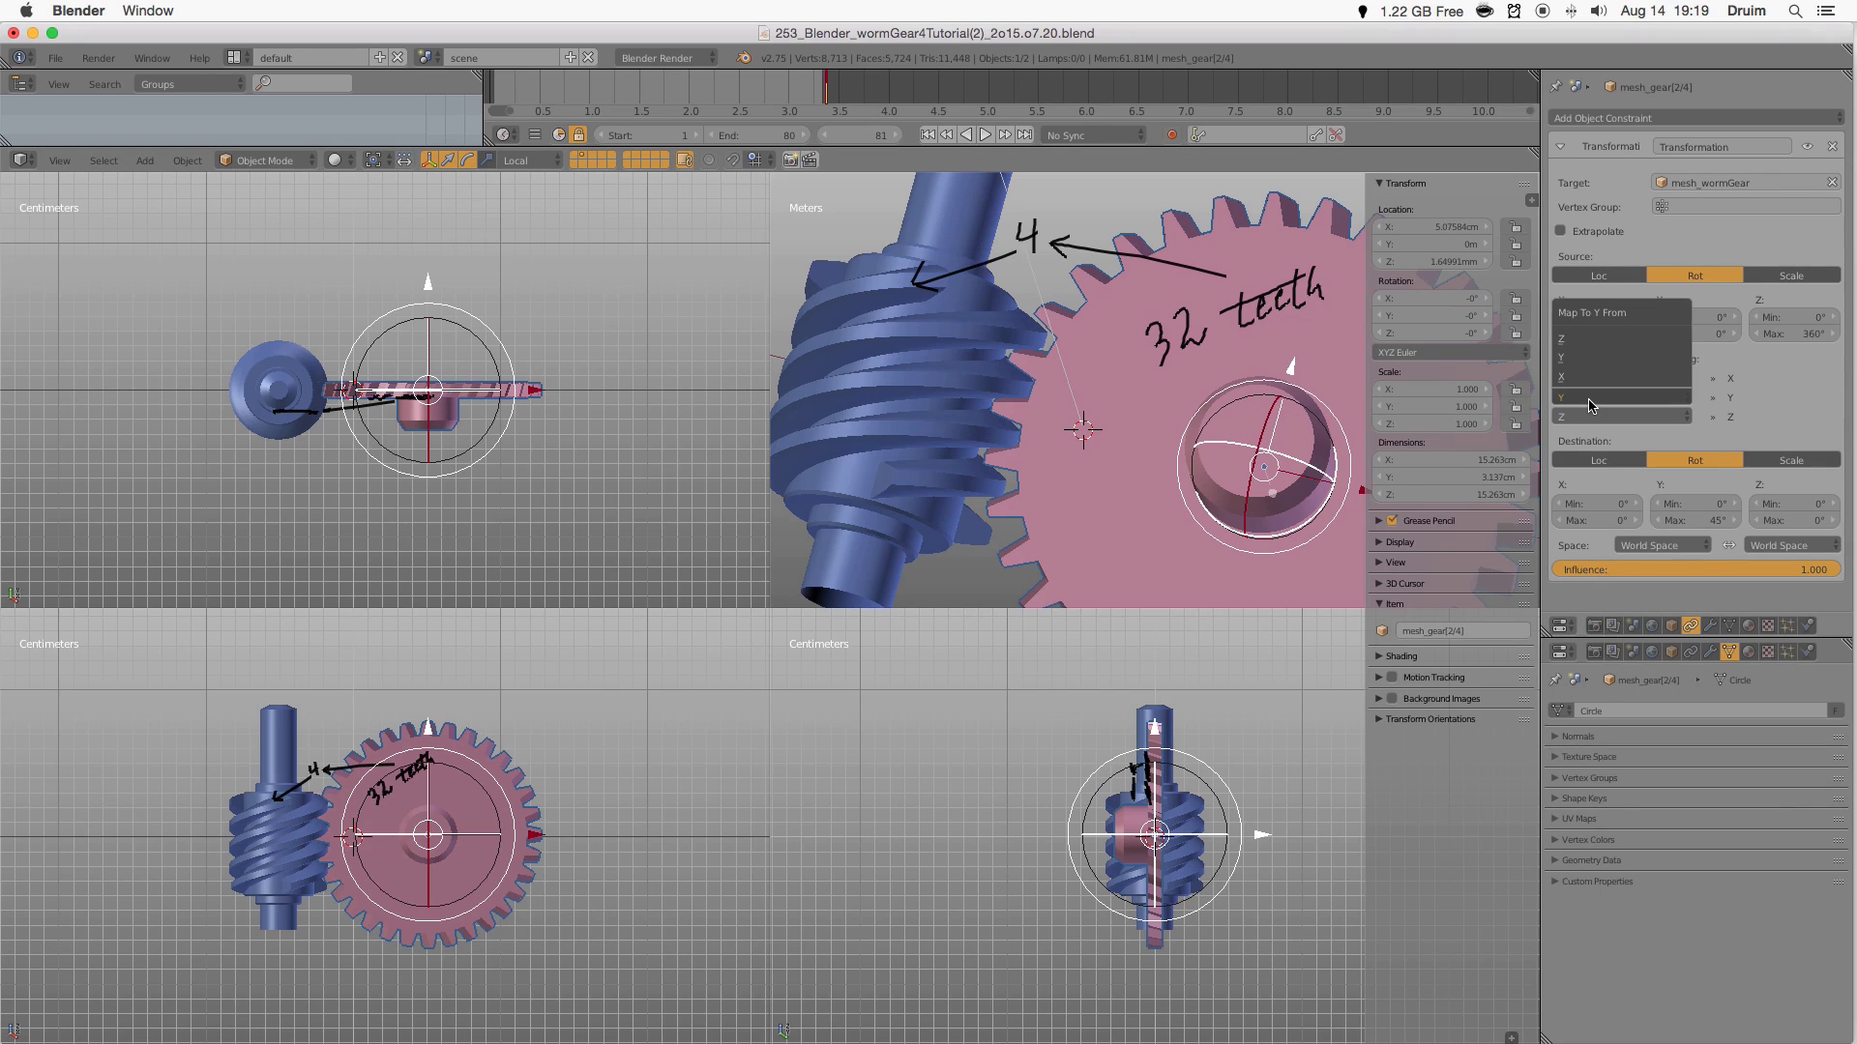
pyautogui.click(1586, 341)
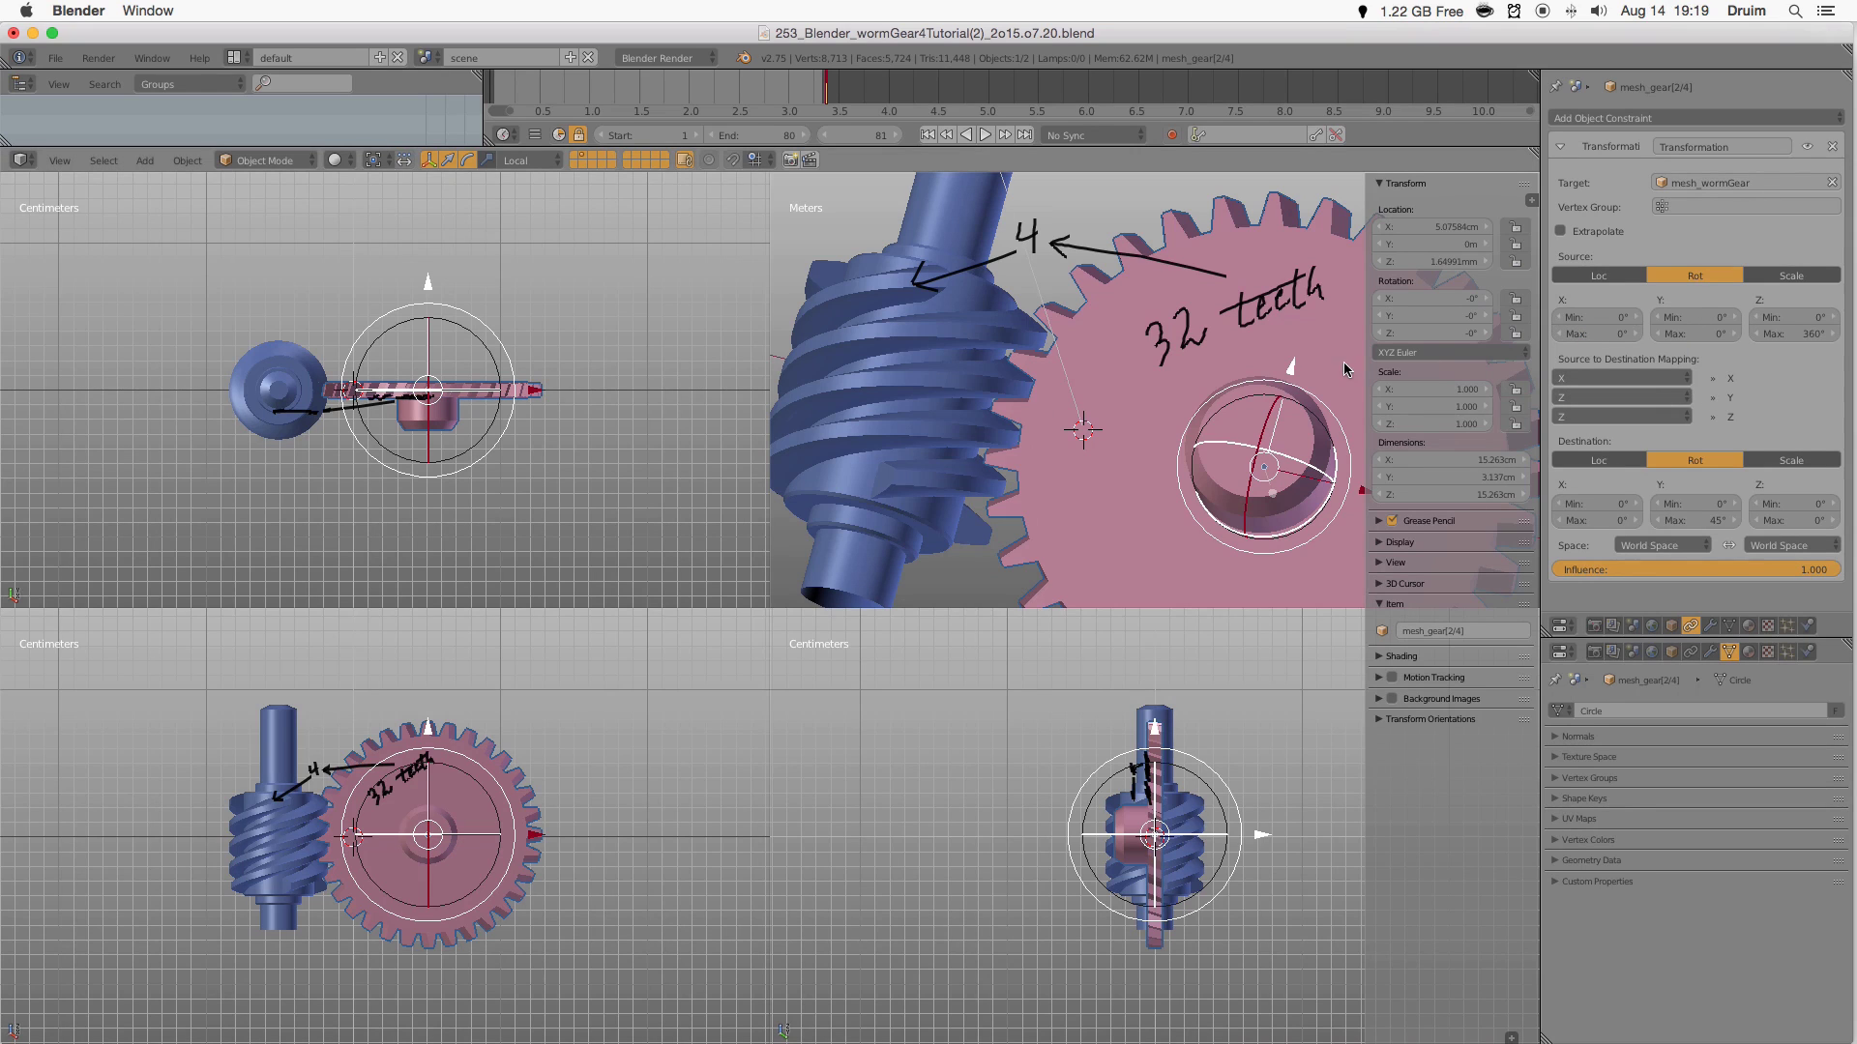
pyautogui.click(987, 136)
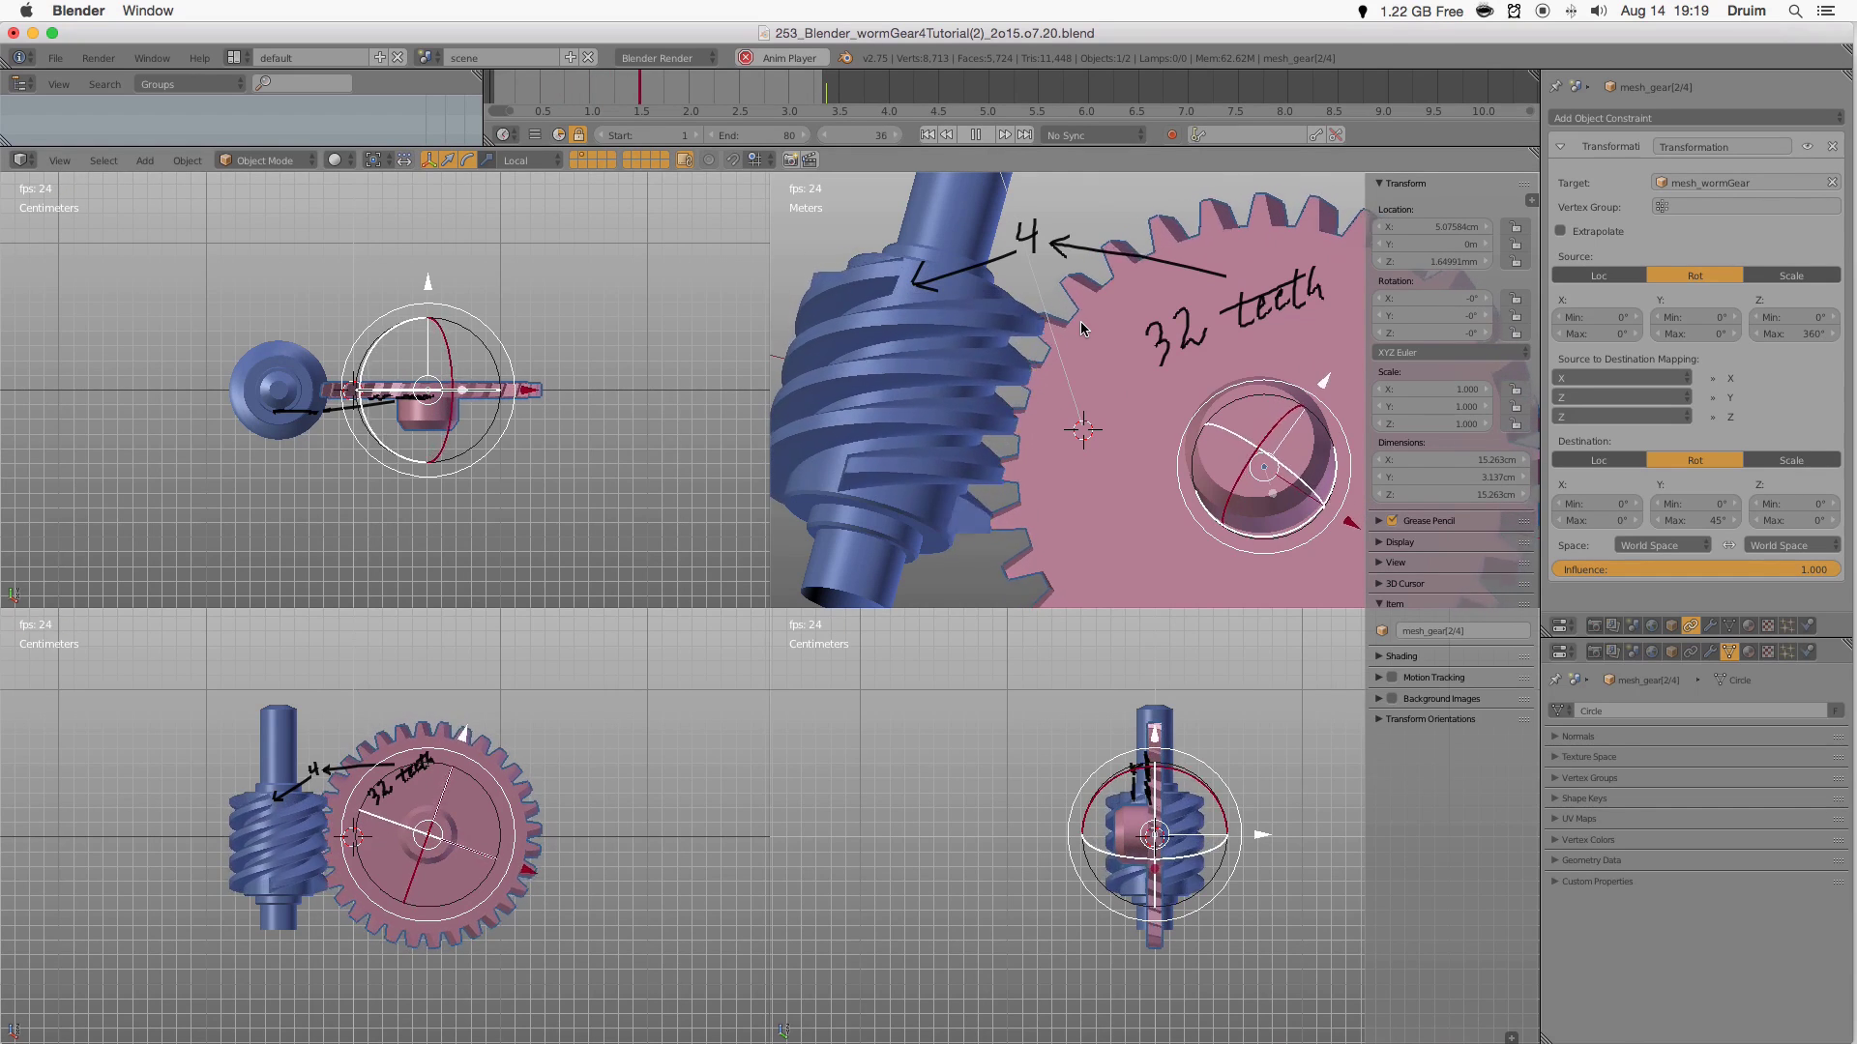
pyautogui.press('Escape')
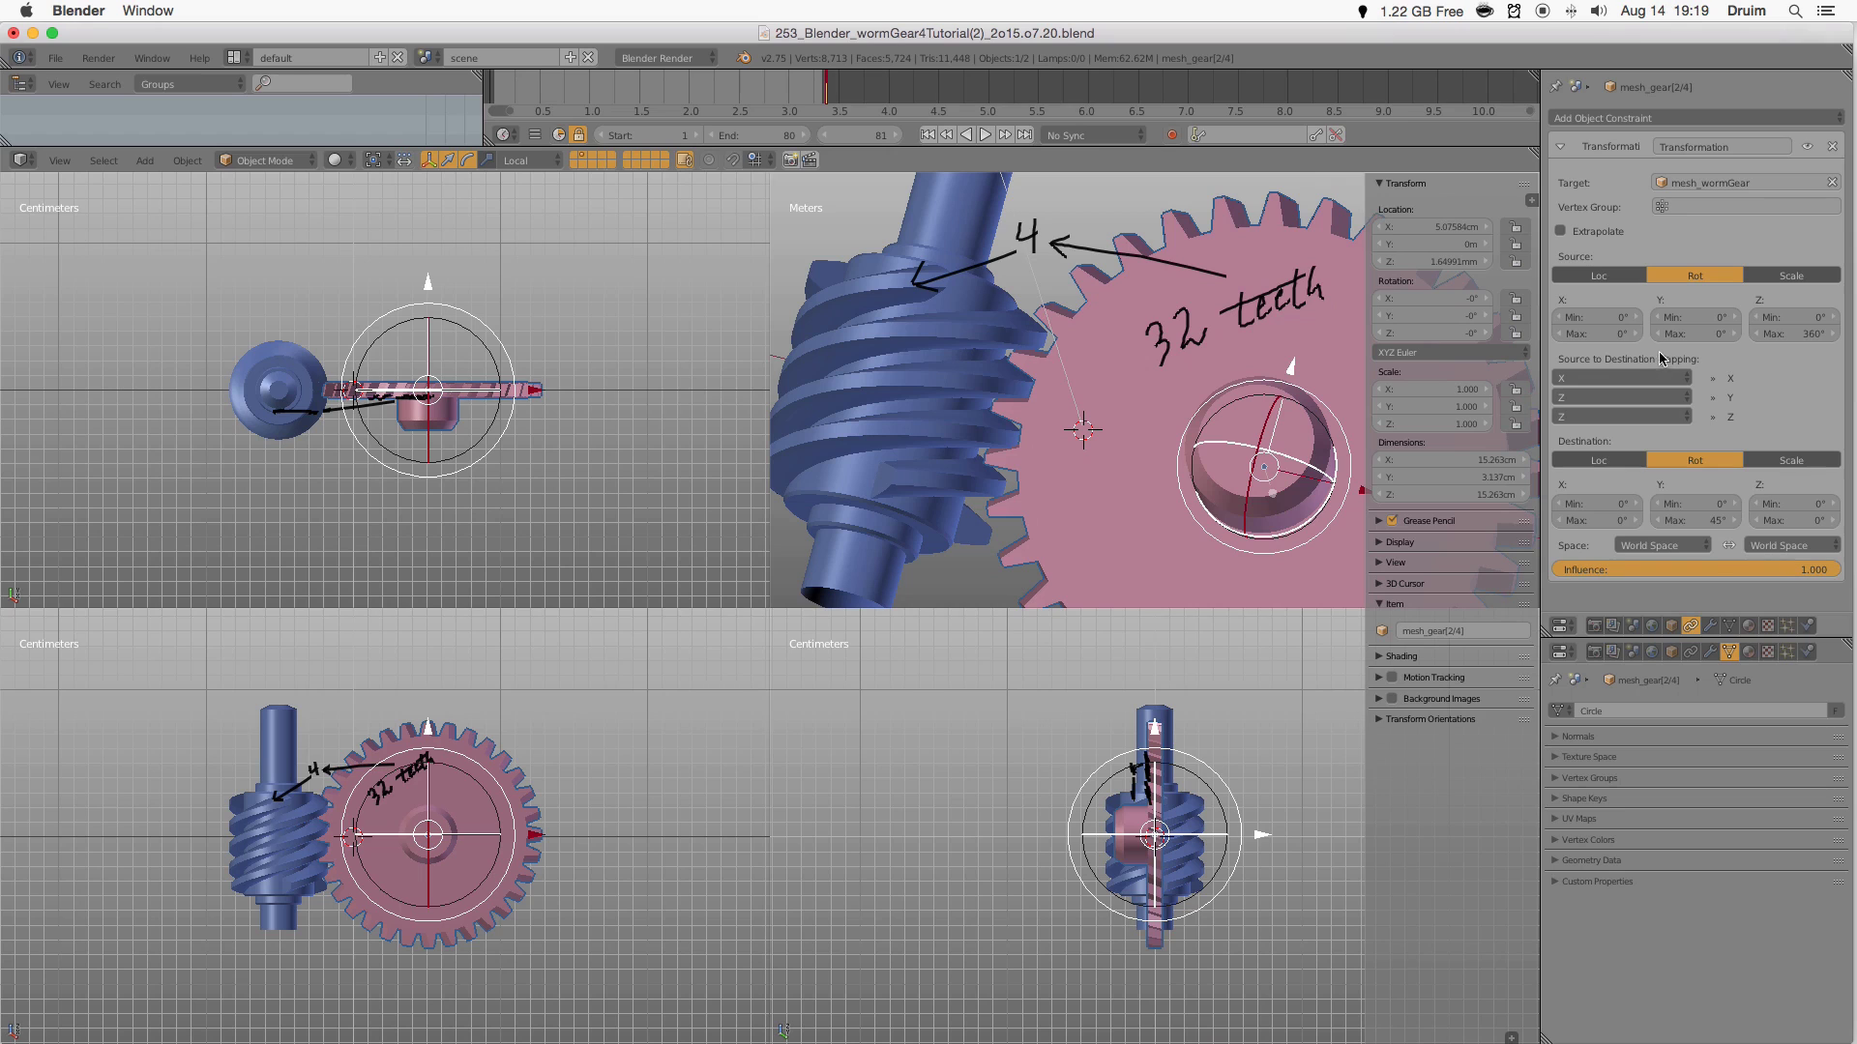
# Change Destination Y Max to -45° to reverse the gear and enable Extrapolate.
pyautogui.click(1698, 519)
pyautogui.write('-45')
pyautogui.press('Return')
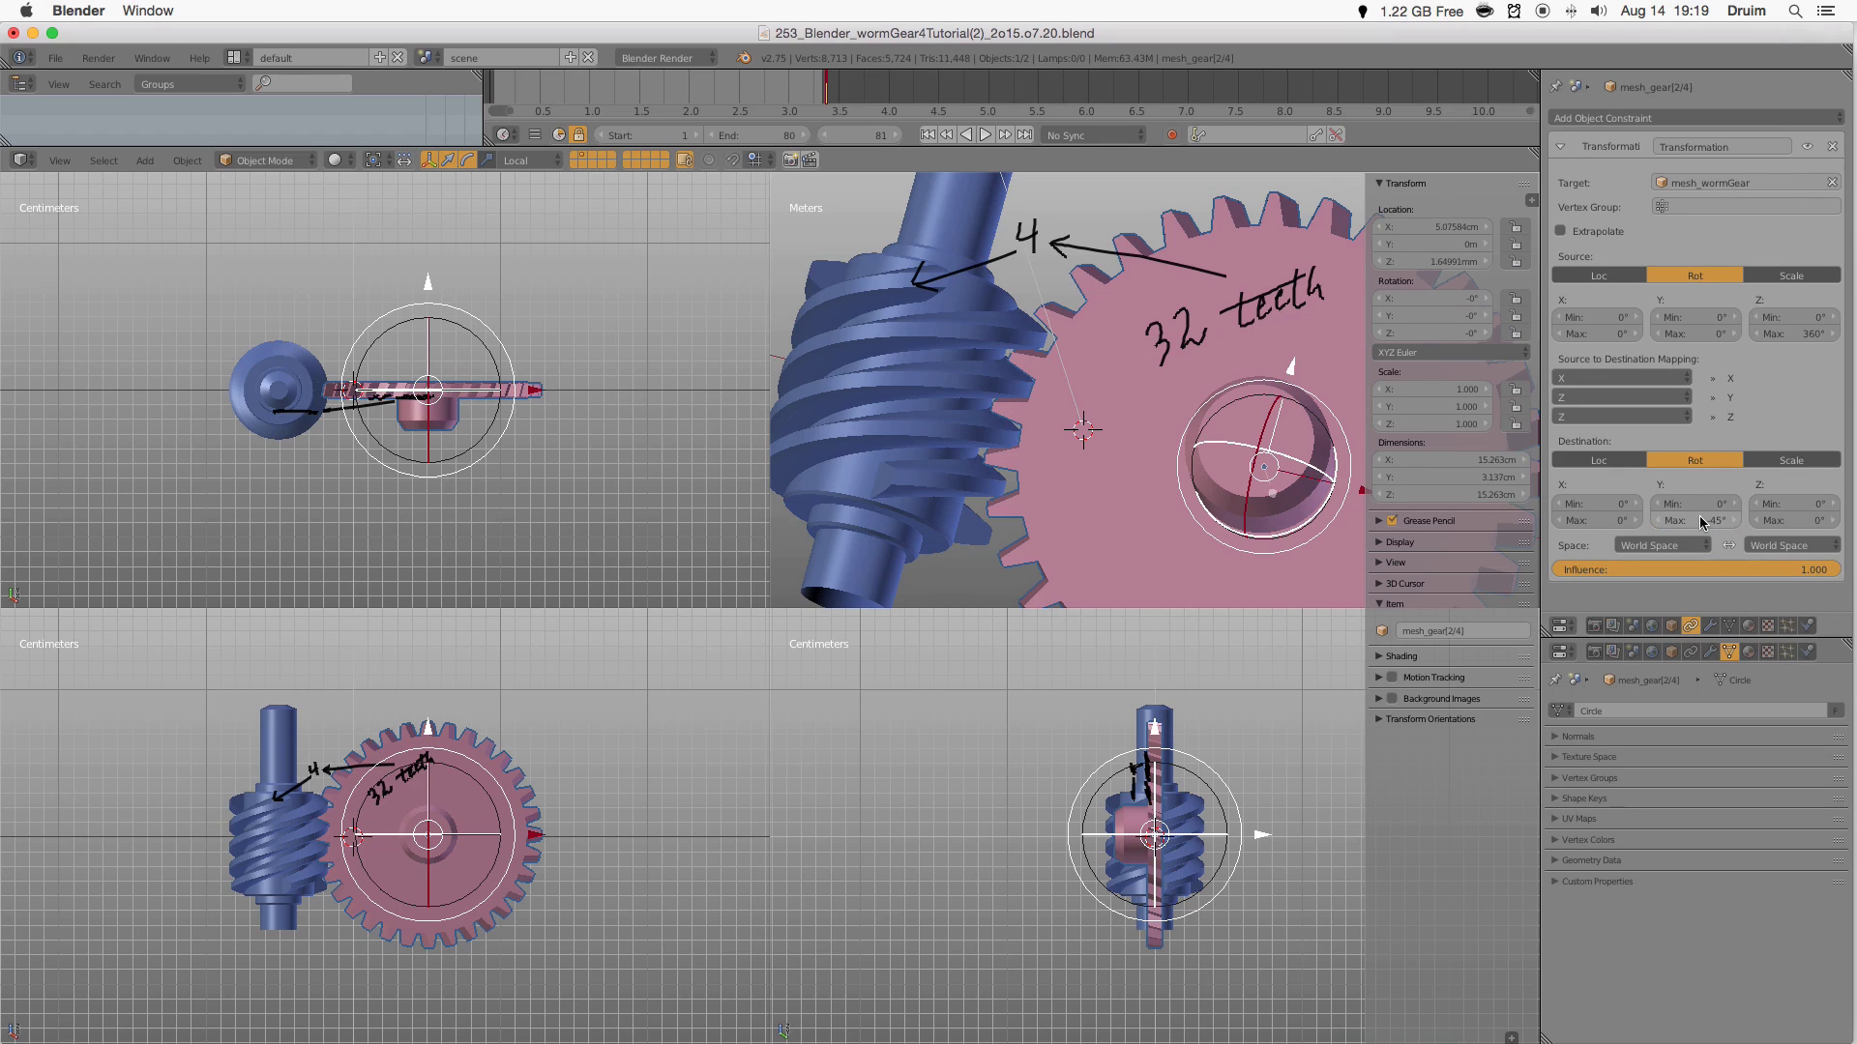
pyautogui.click(1560, 233)
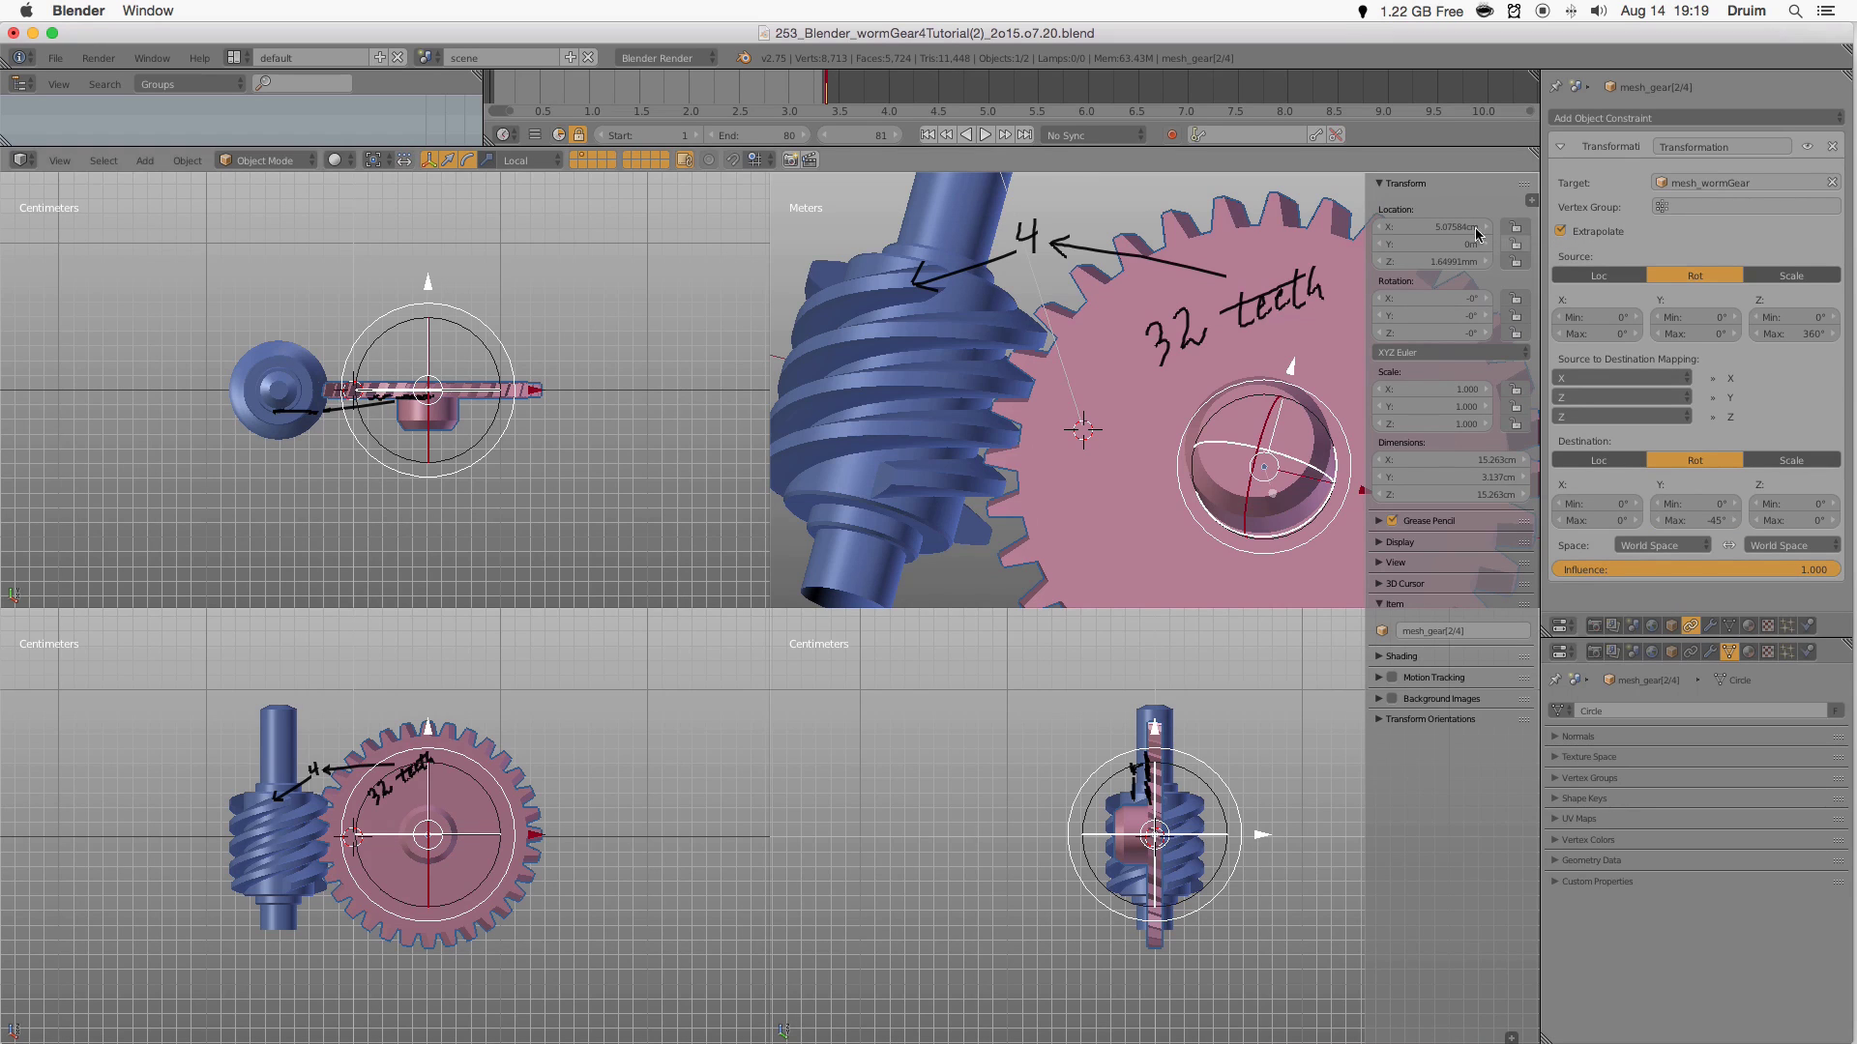
# Play the animation, stop it, and start rotating the worm by hand around Z.
pyautogui.click(985, 140)
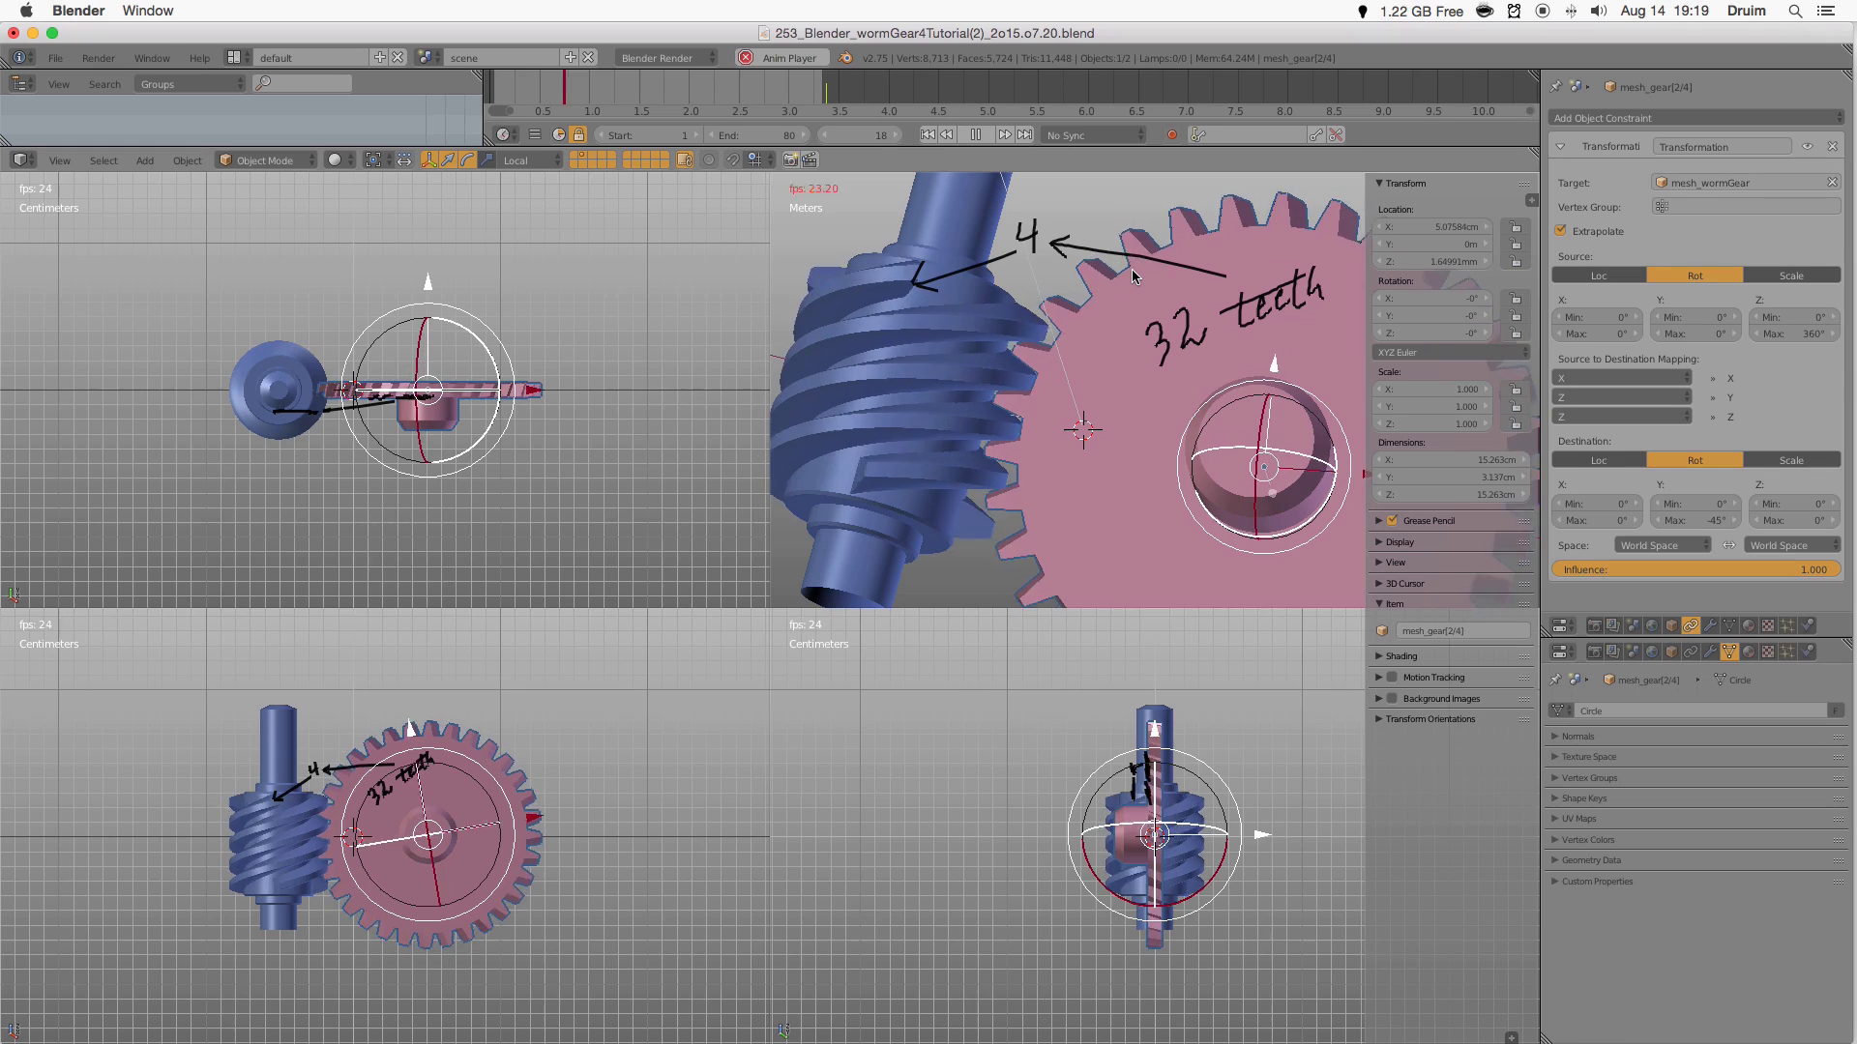
pyautogui.press('n')
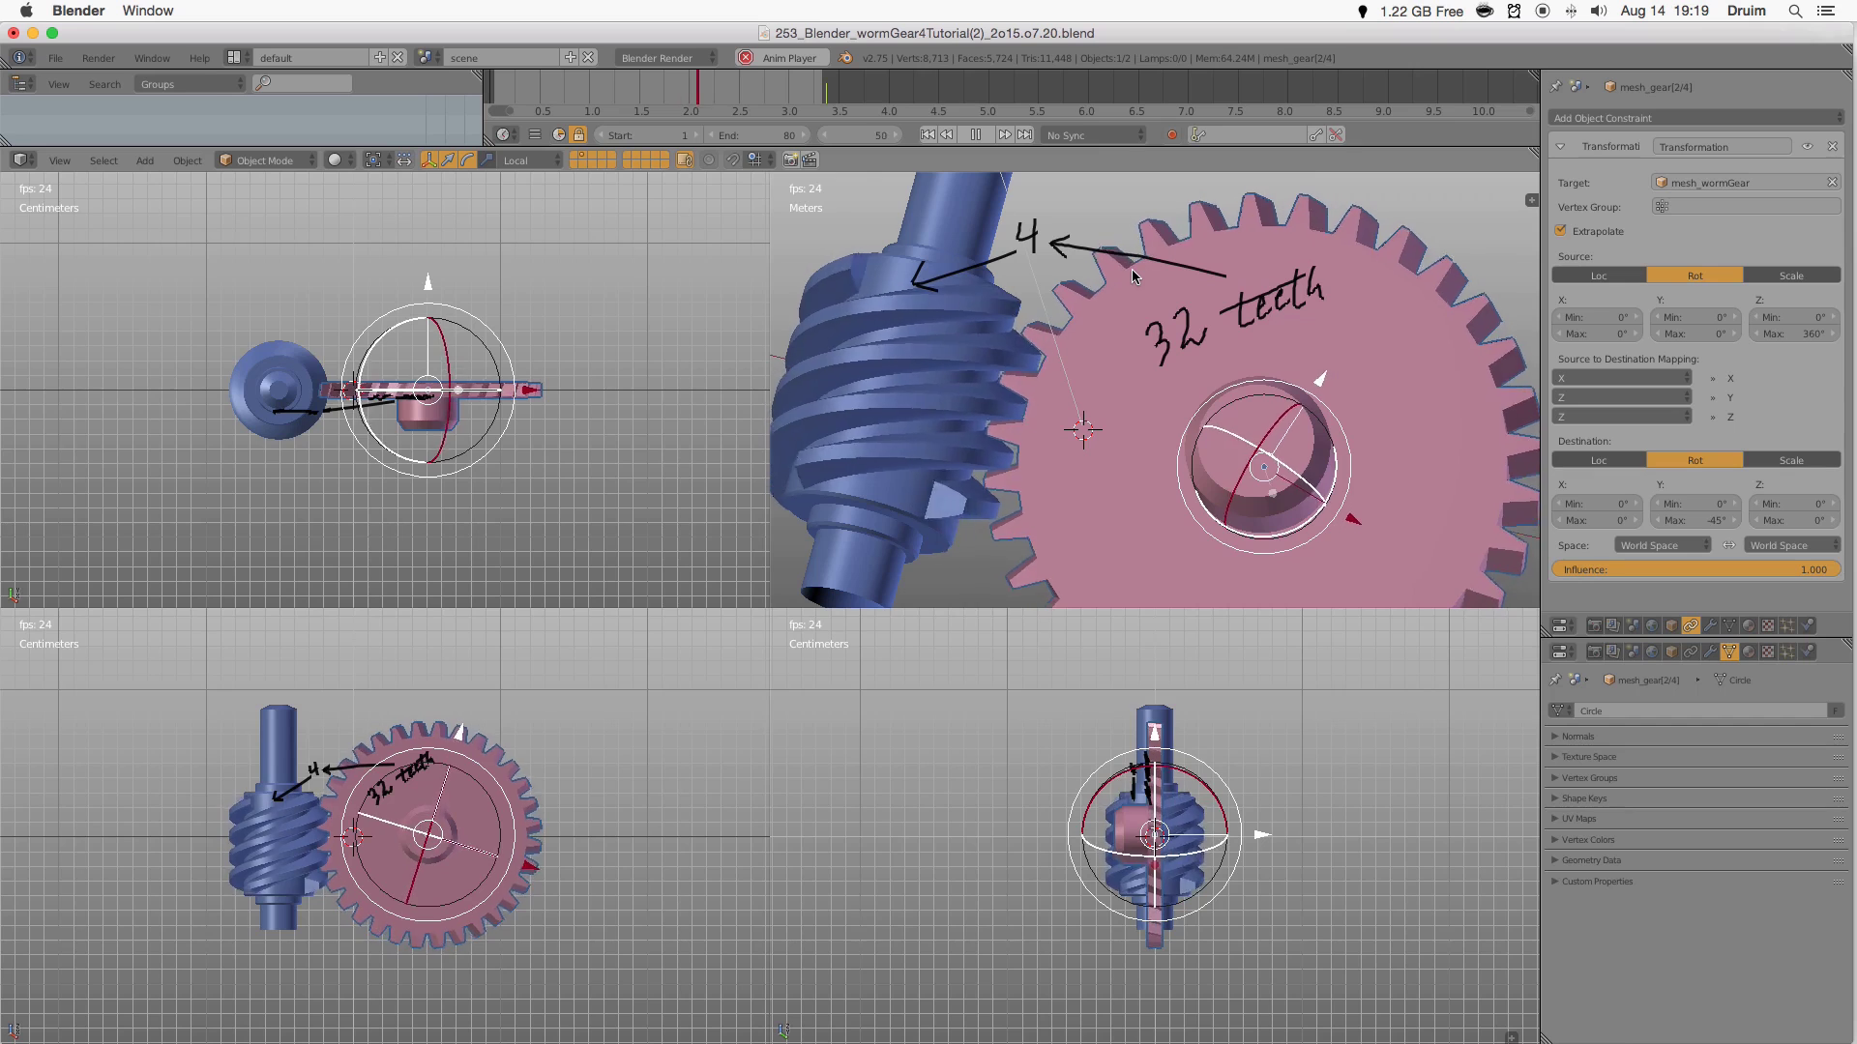
pyautogui.hotkey('alt', 'a')
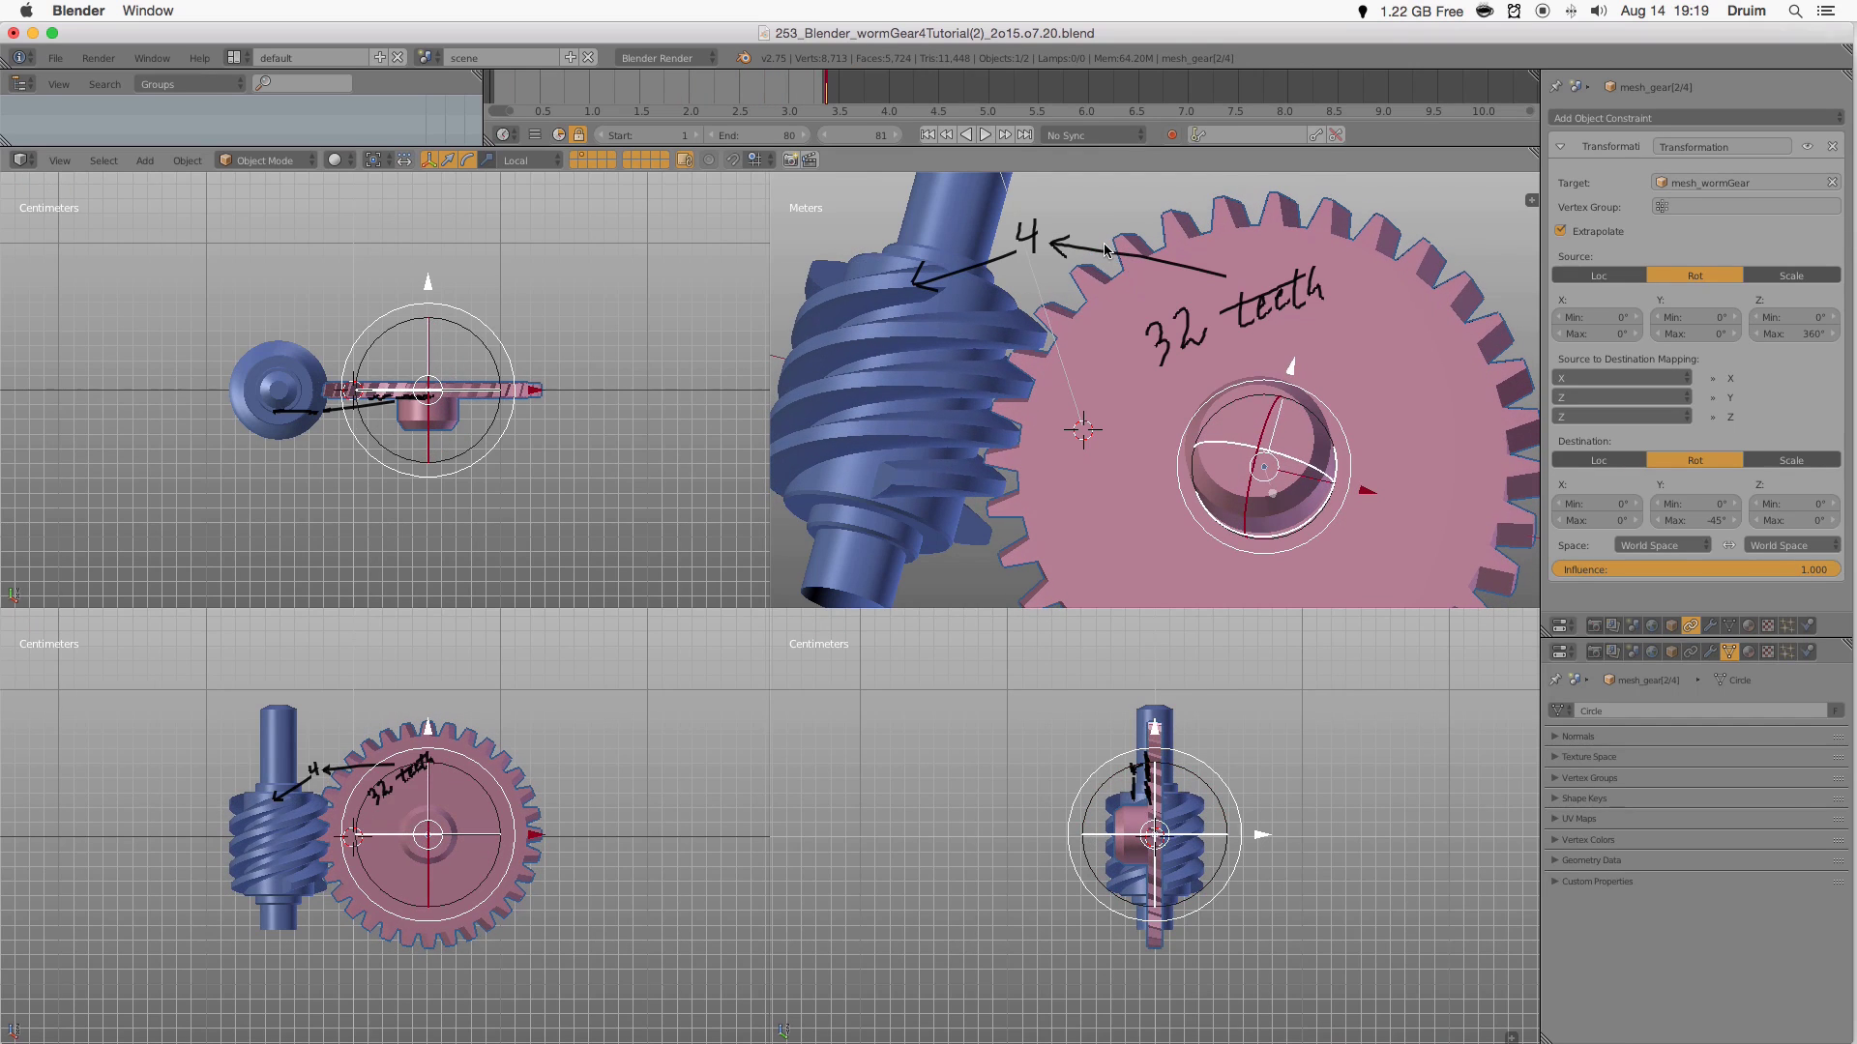
pyautogui.rightClick(1044, 377)
pyautogui.press('r')
pyautogui.press('z')
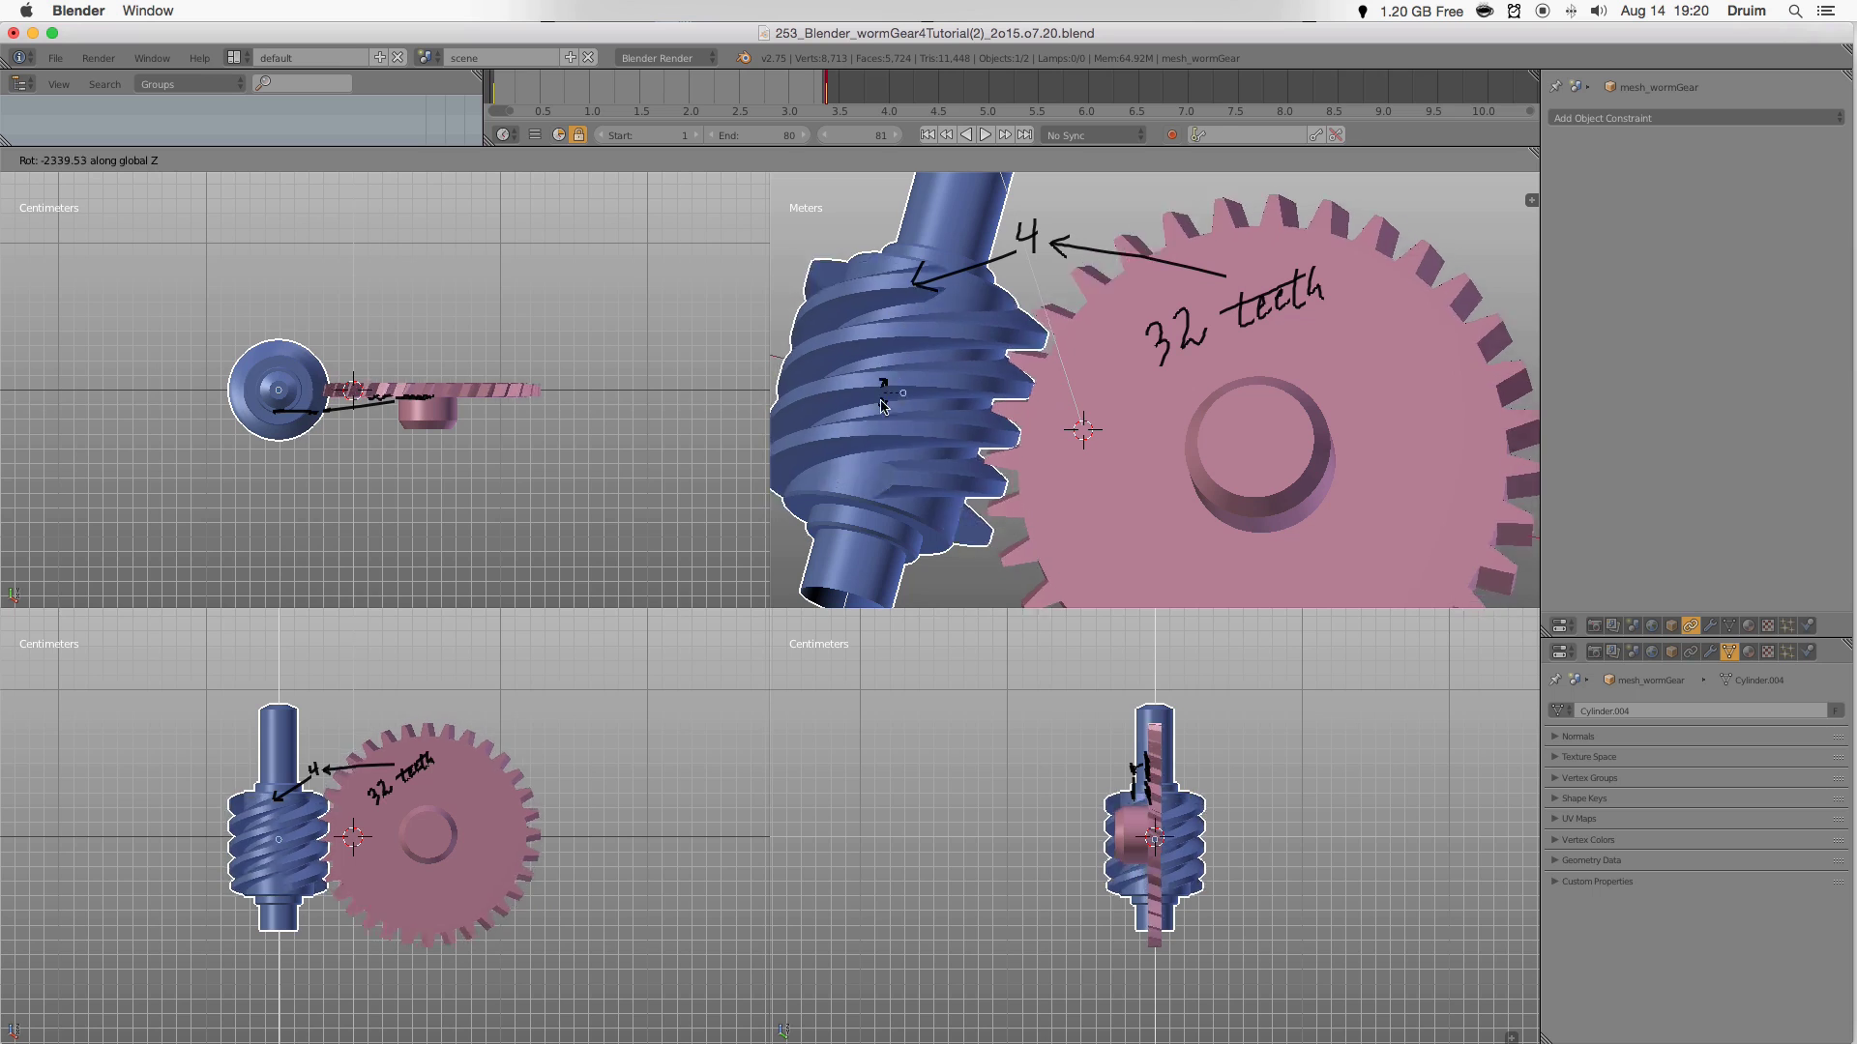
# Confirm the worm's rotation and bring up the demo scene with its Transform sidebar.
pyautogui.click(957, 367)
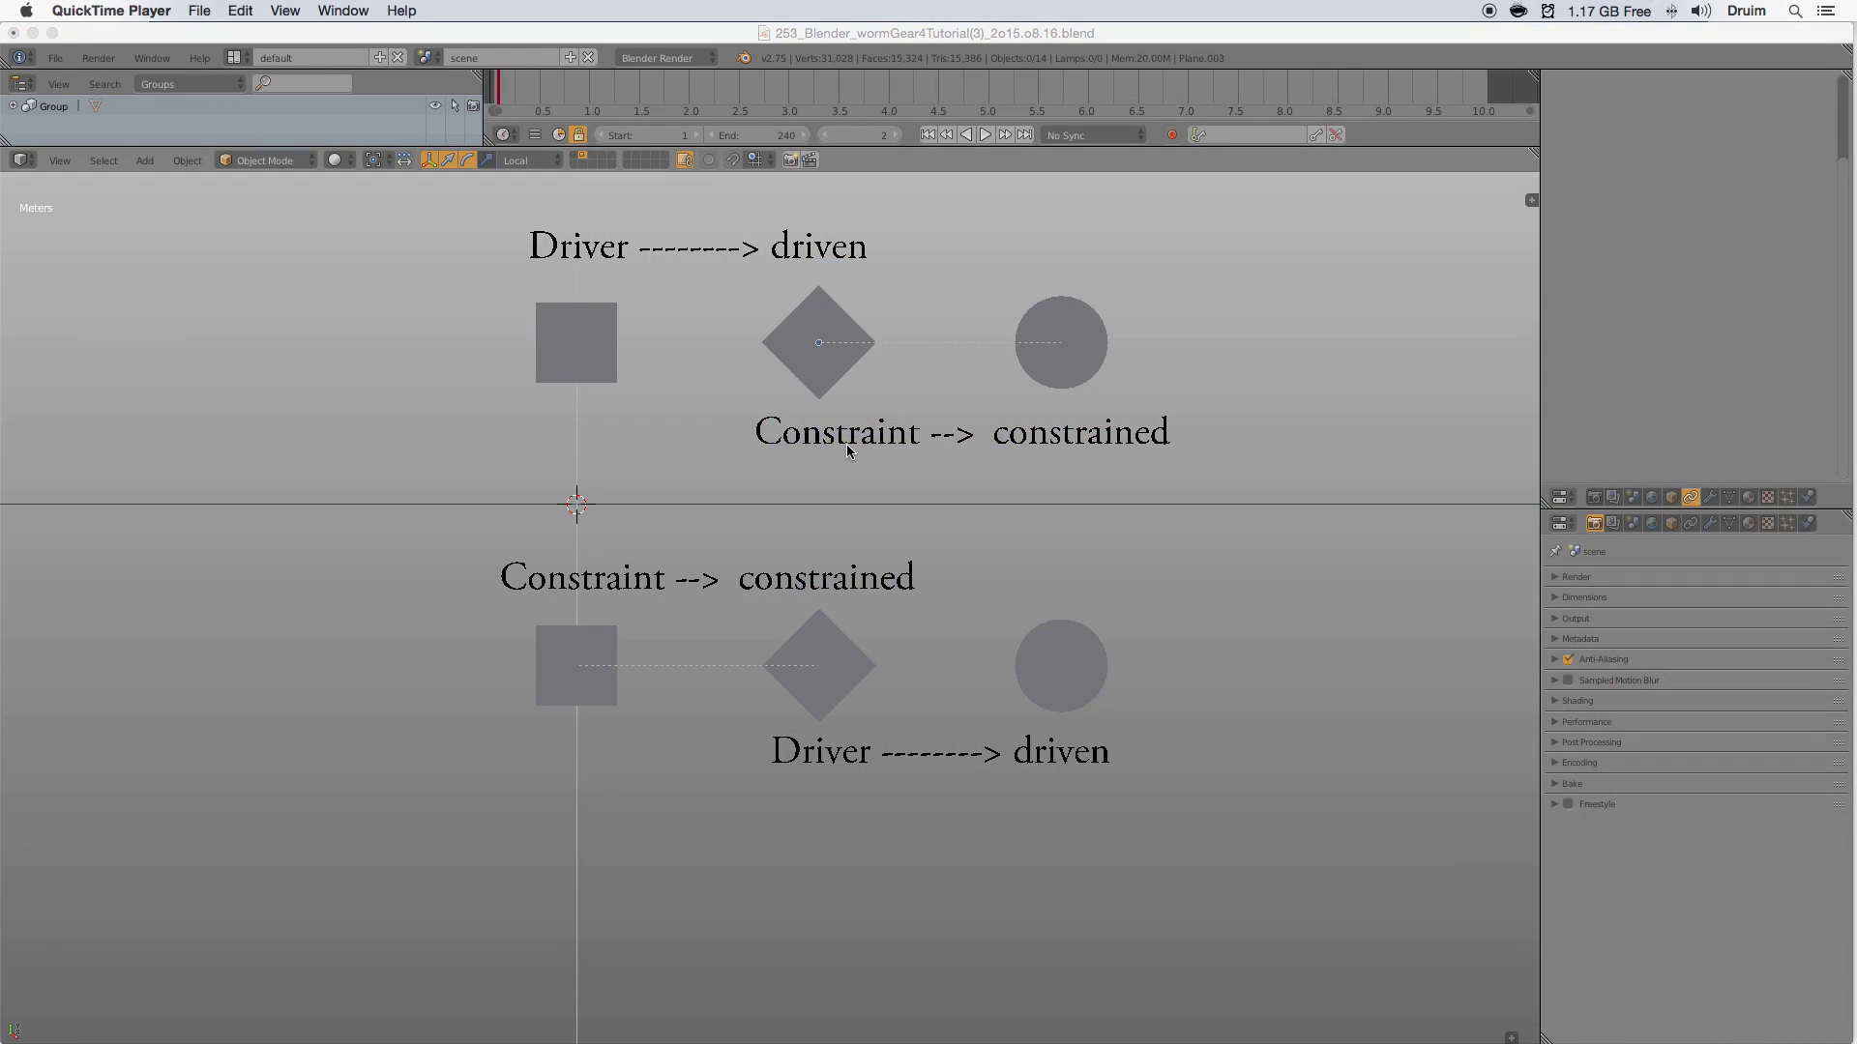
pyautogui.click(954, 484)
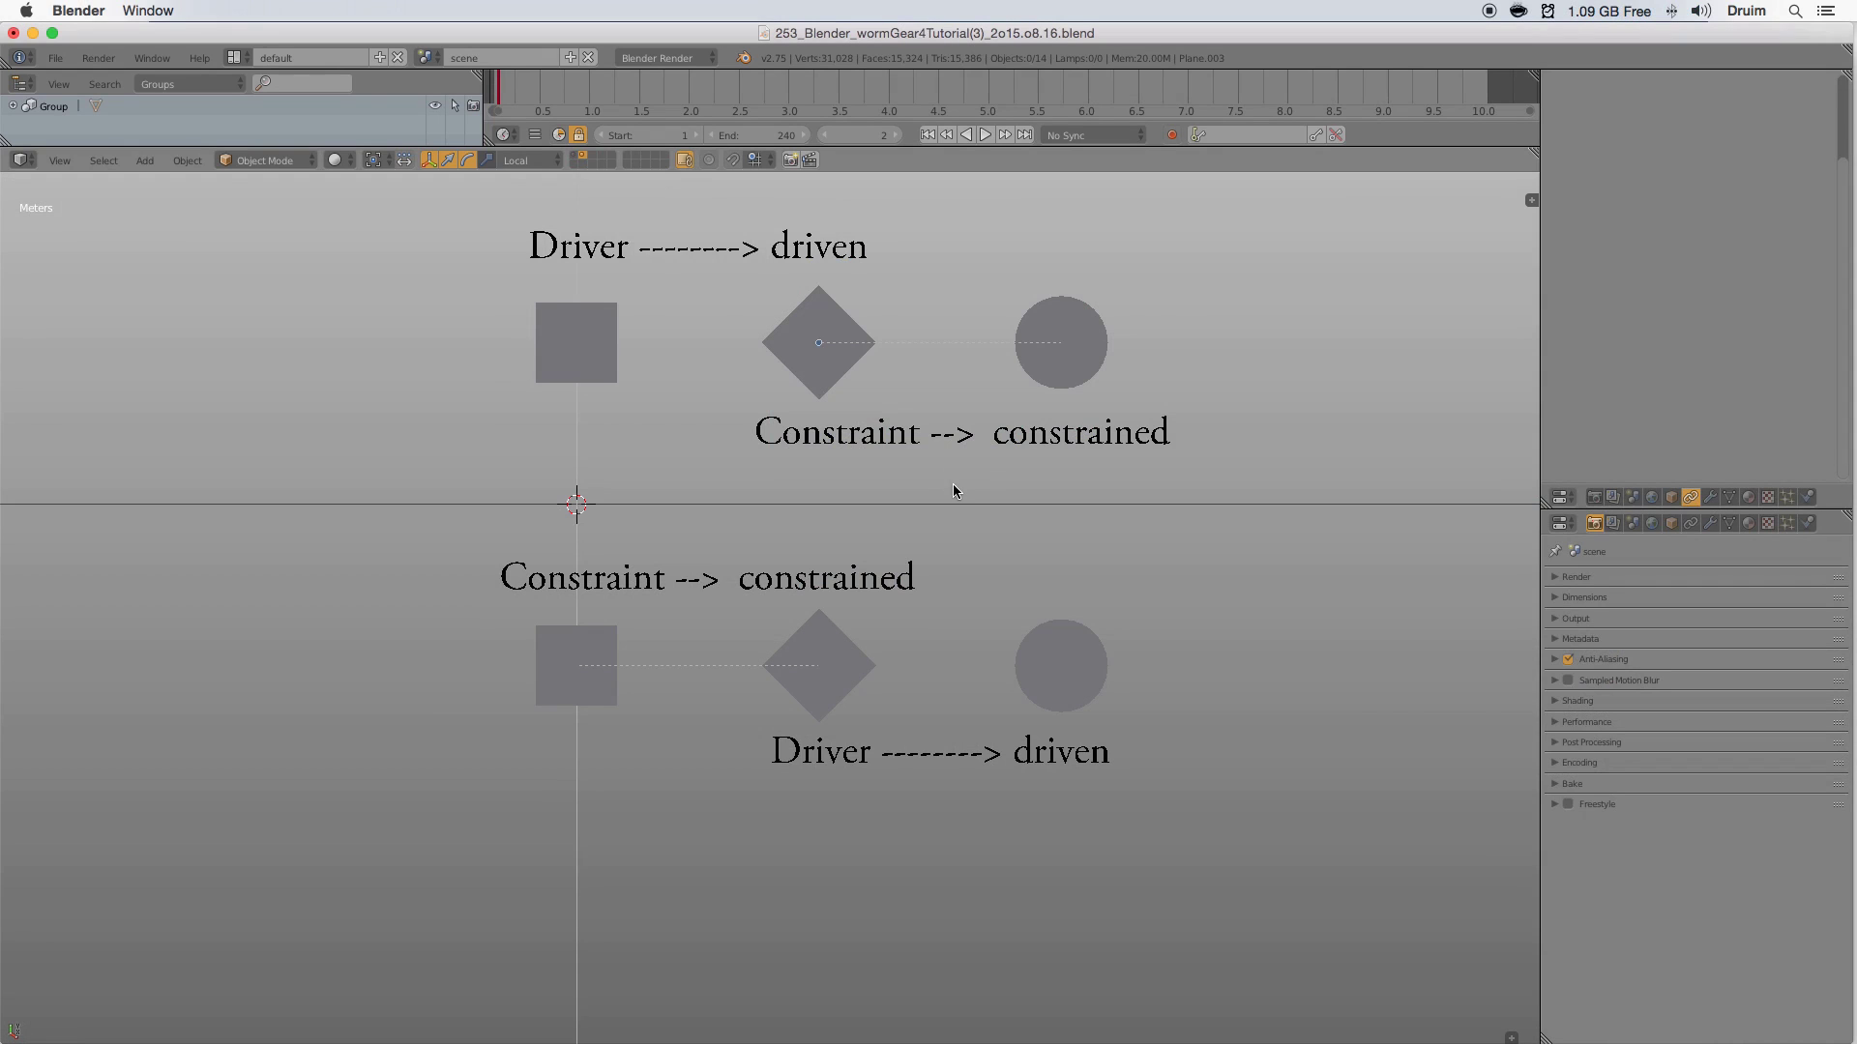
pyautogui.press('n')
# Inspect the driven diamond, the scale-constrained circle and the top driver square.
pyautogui.rightClick(828, 361)
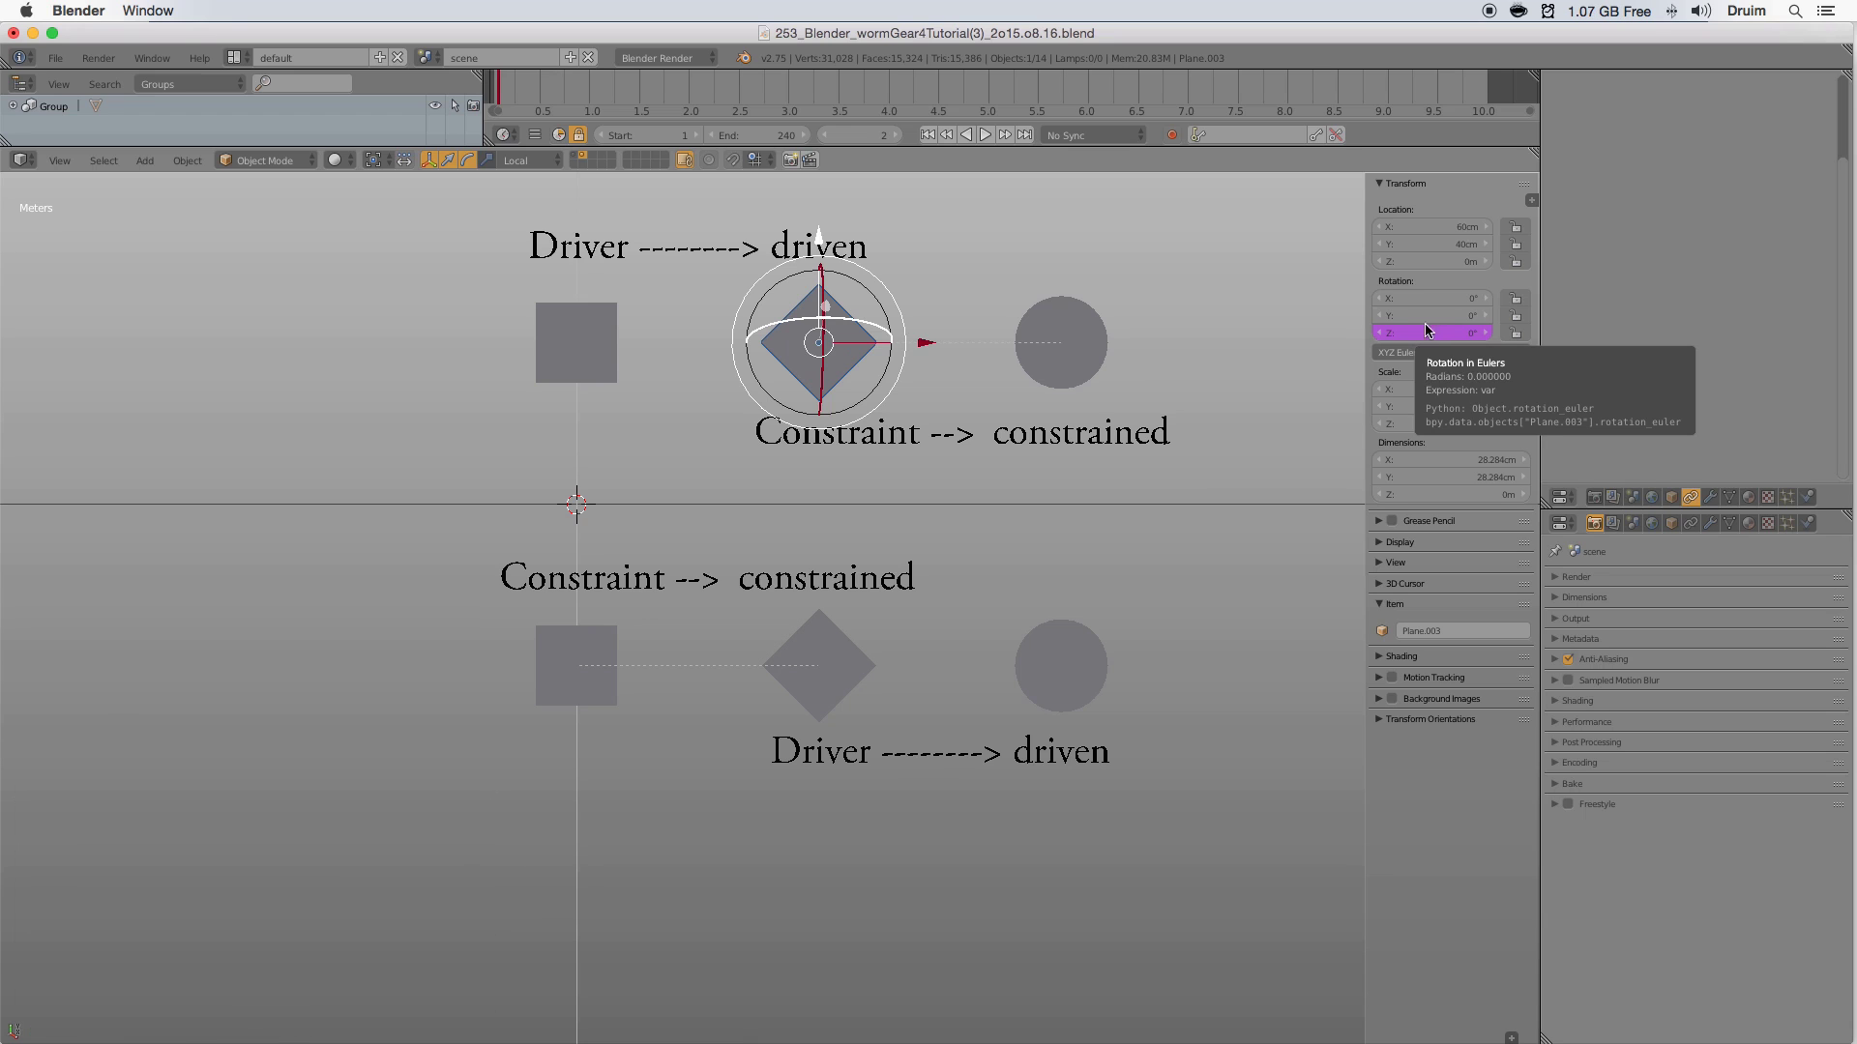
pyautogui.press('a')
pyautogui.rightClick(1109, 350)
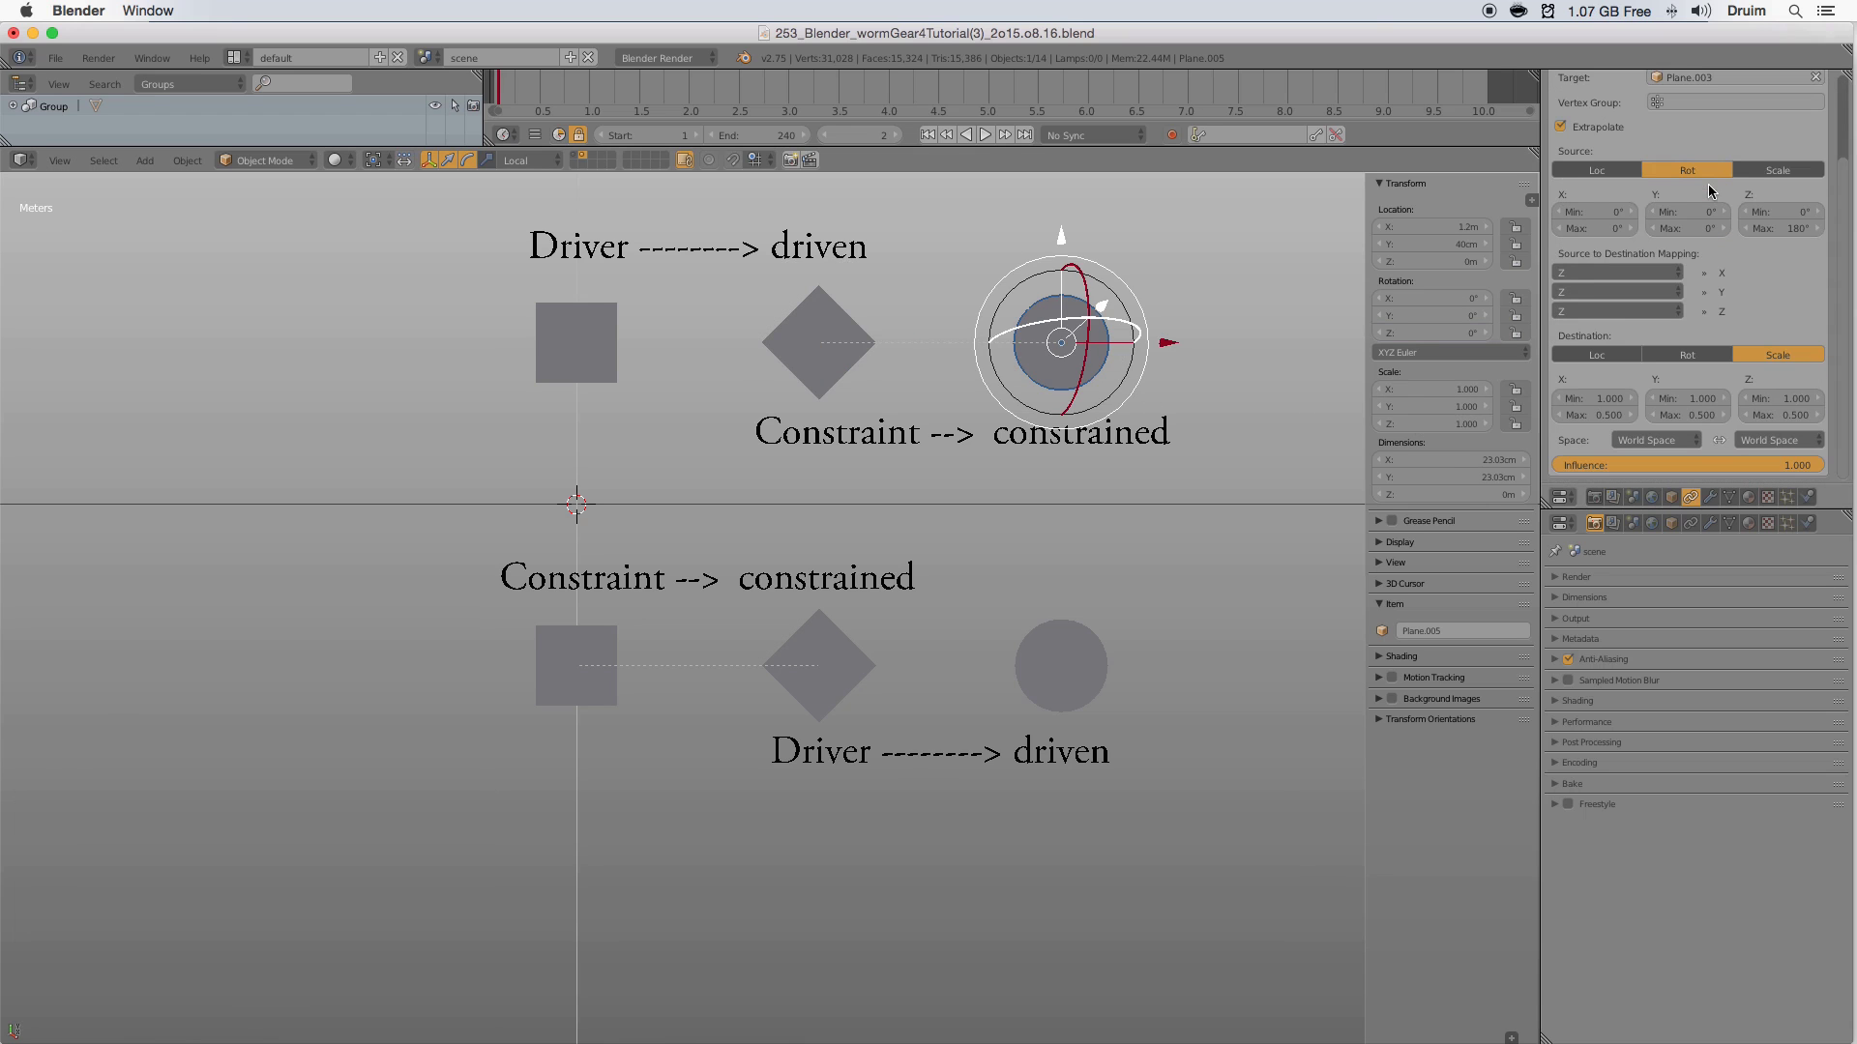
pyautogui.press('a')
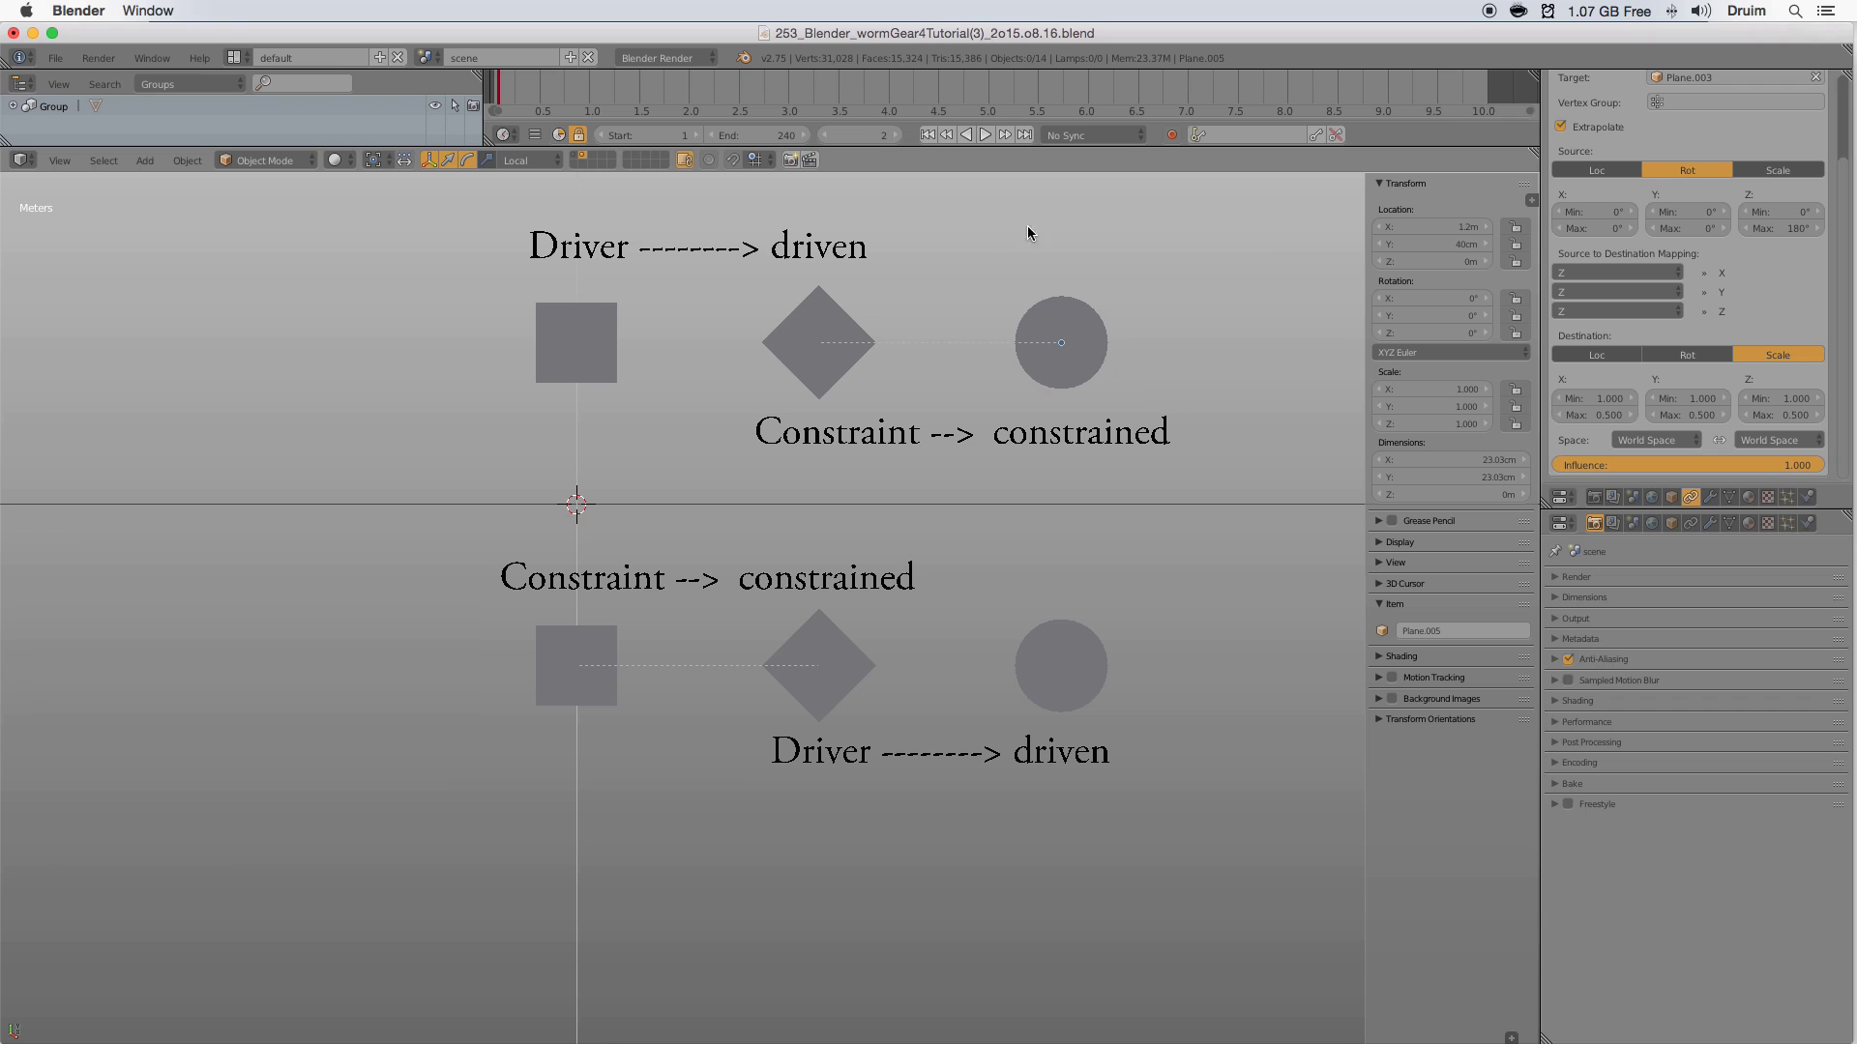
pyautogui.rightClick(586, 337)
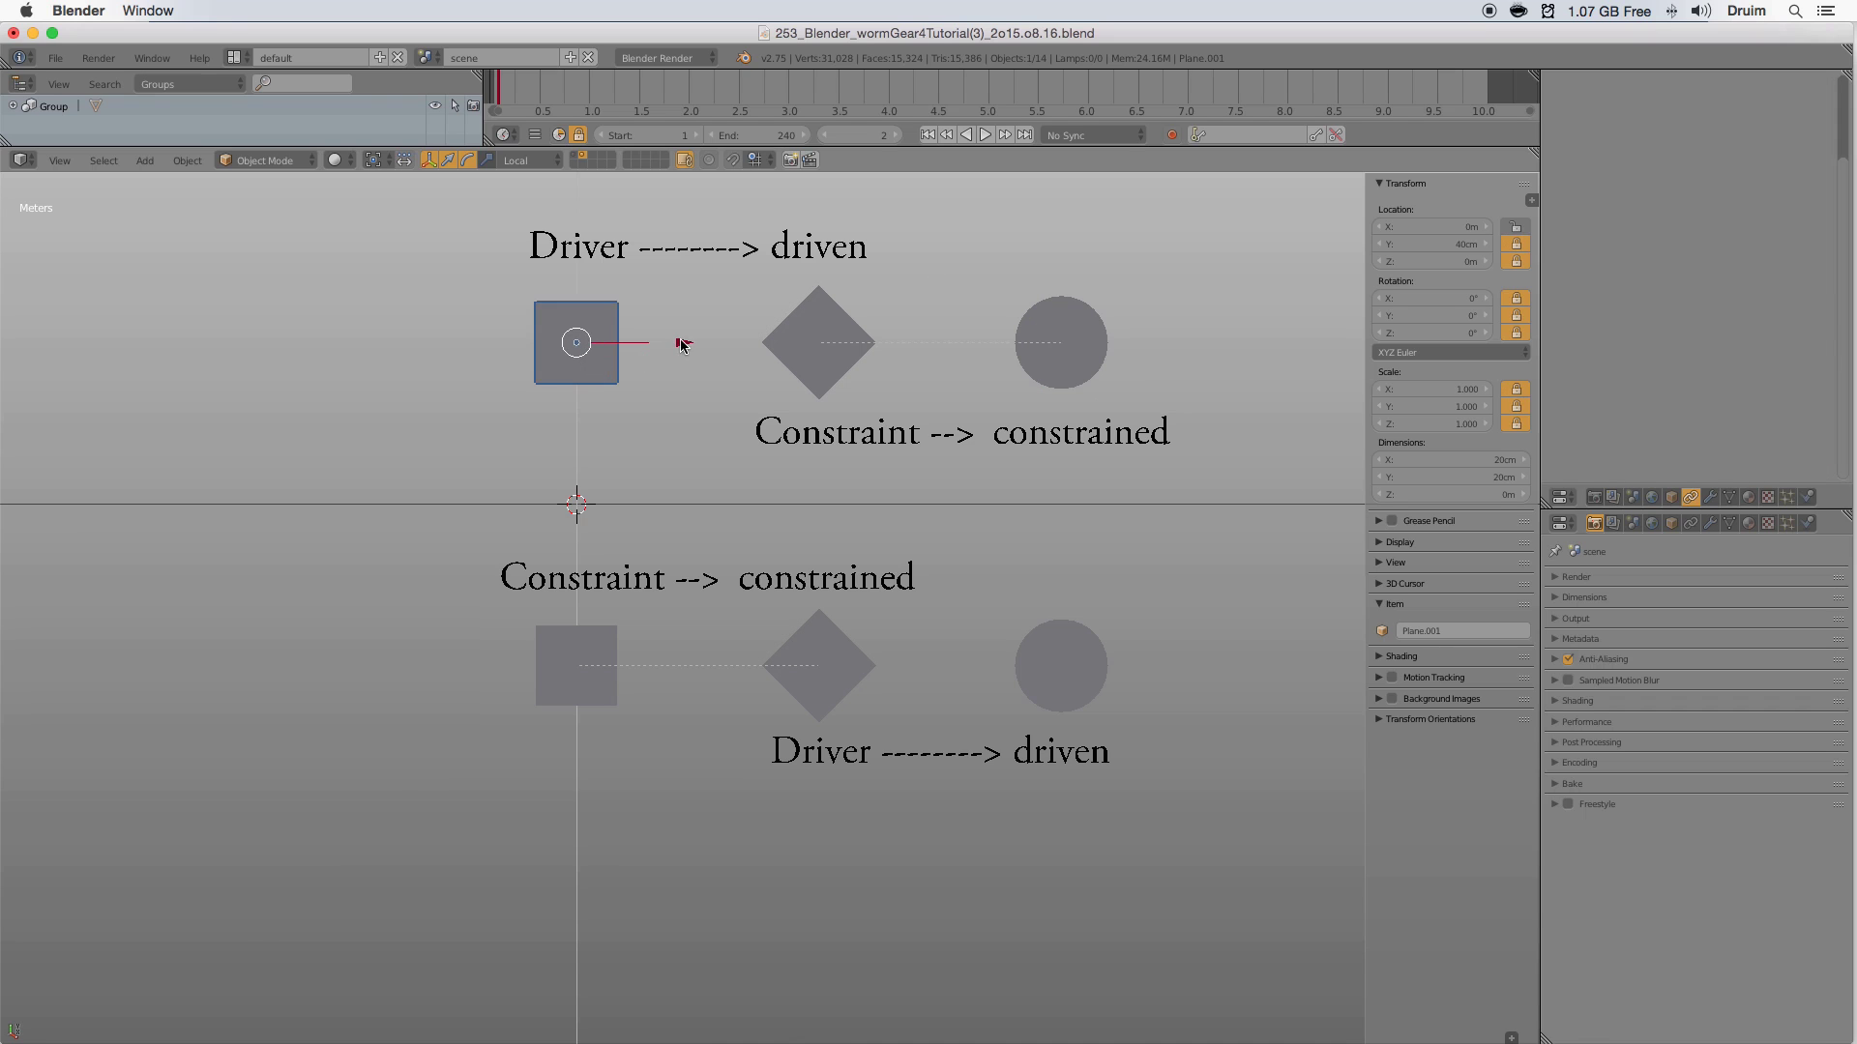
pyautogui.moveTo(684, 346); pyautogui.dragTo(878, 305)
pyautogui.rightClick(878, 304)
pyautogui.press('a')
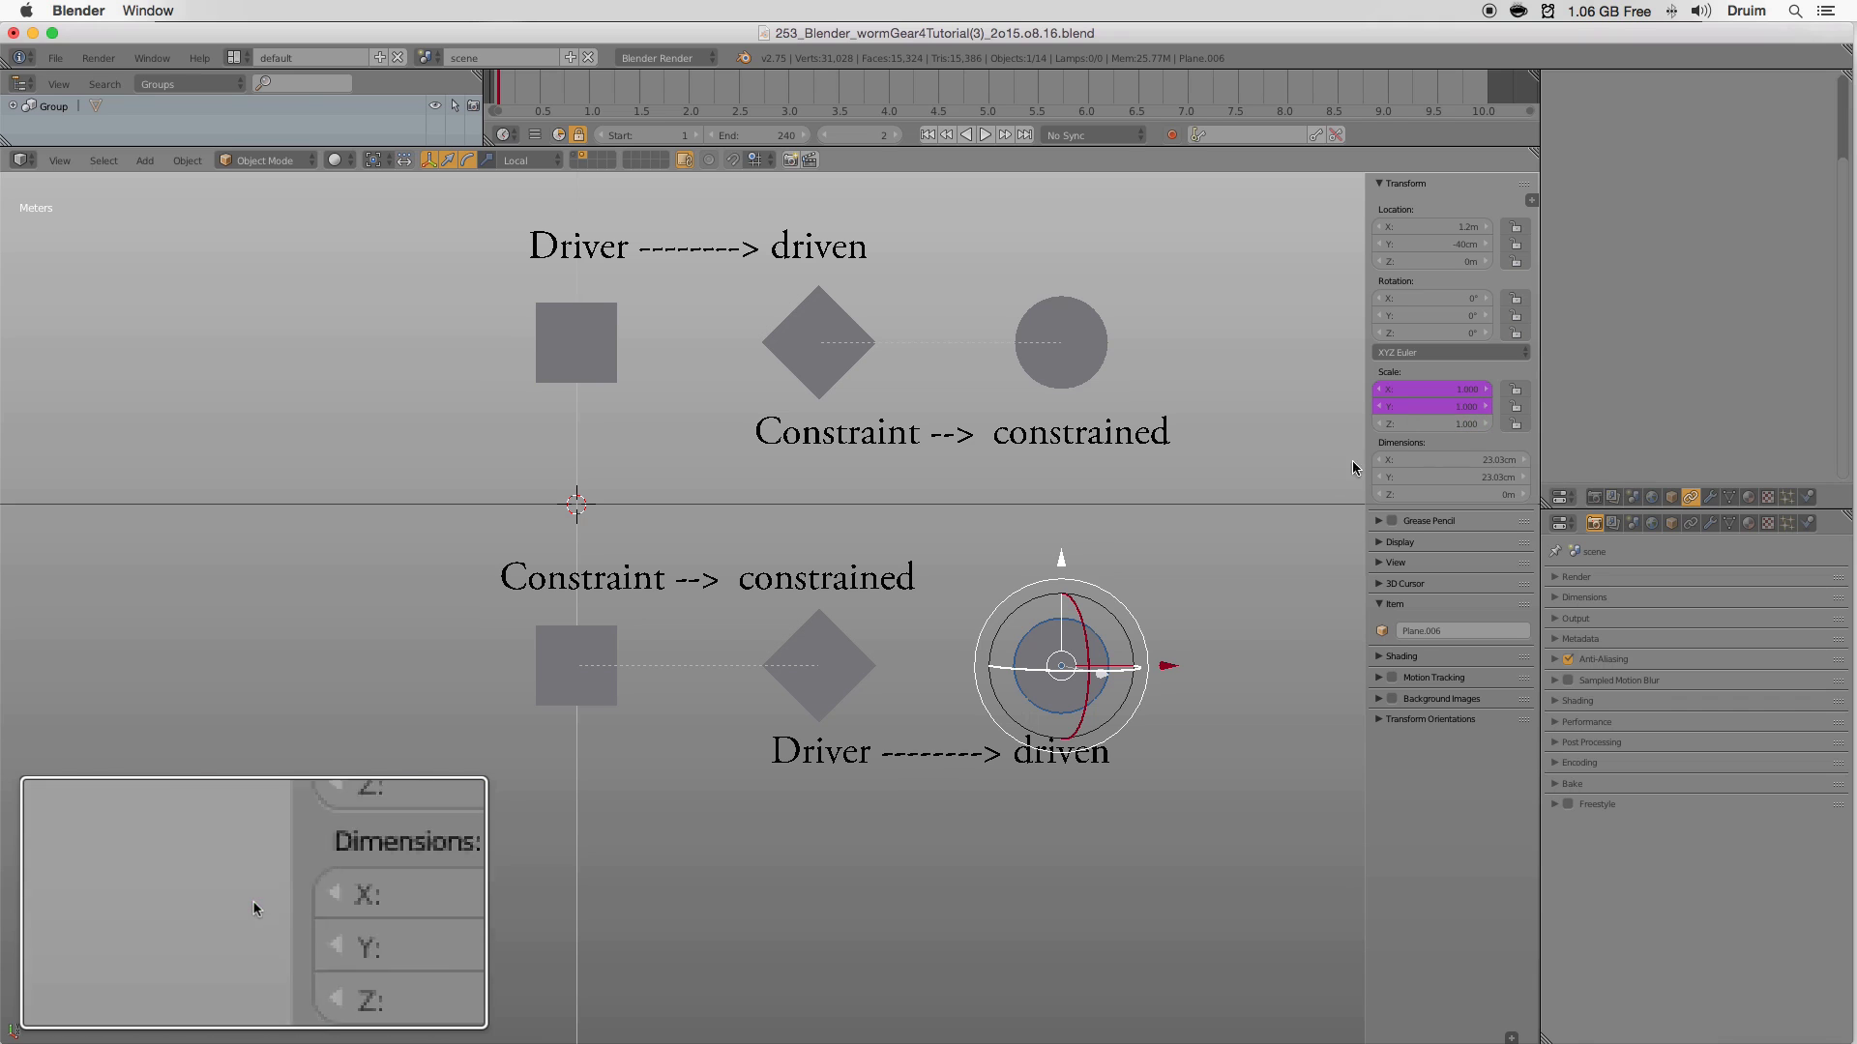
pyautogui.press('a')
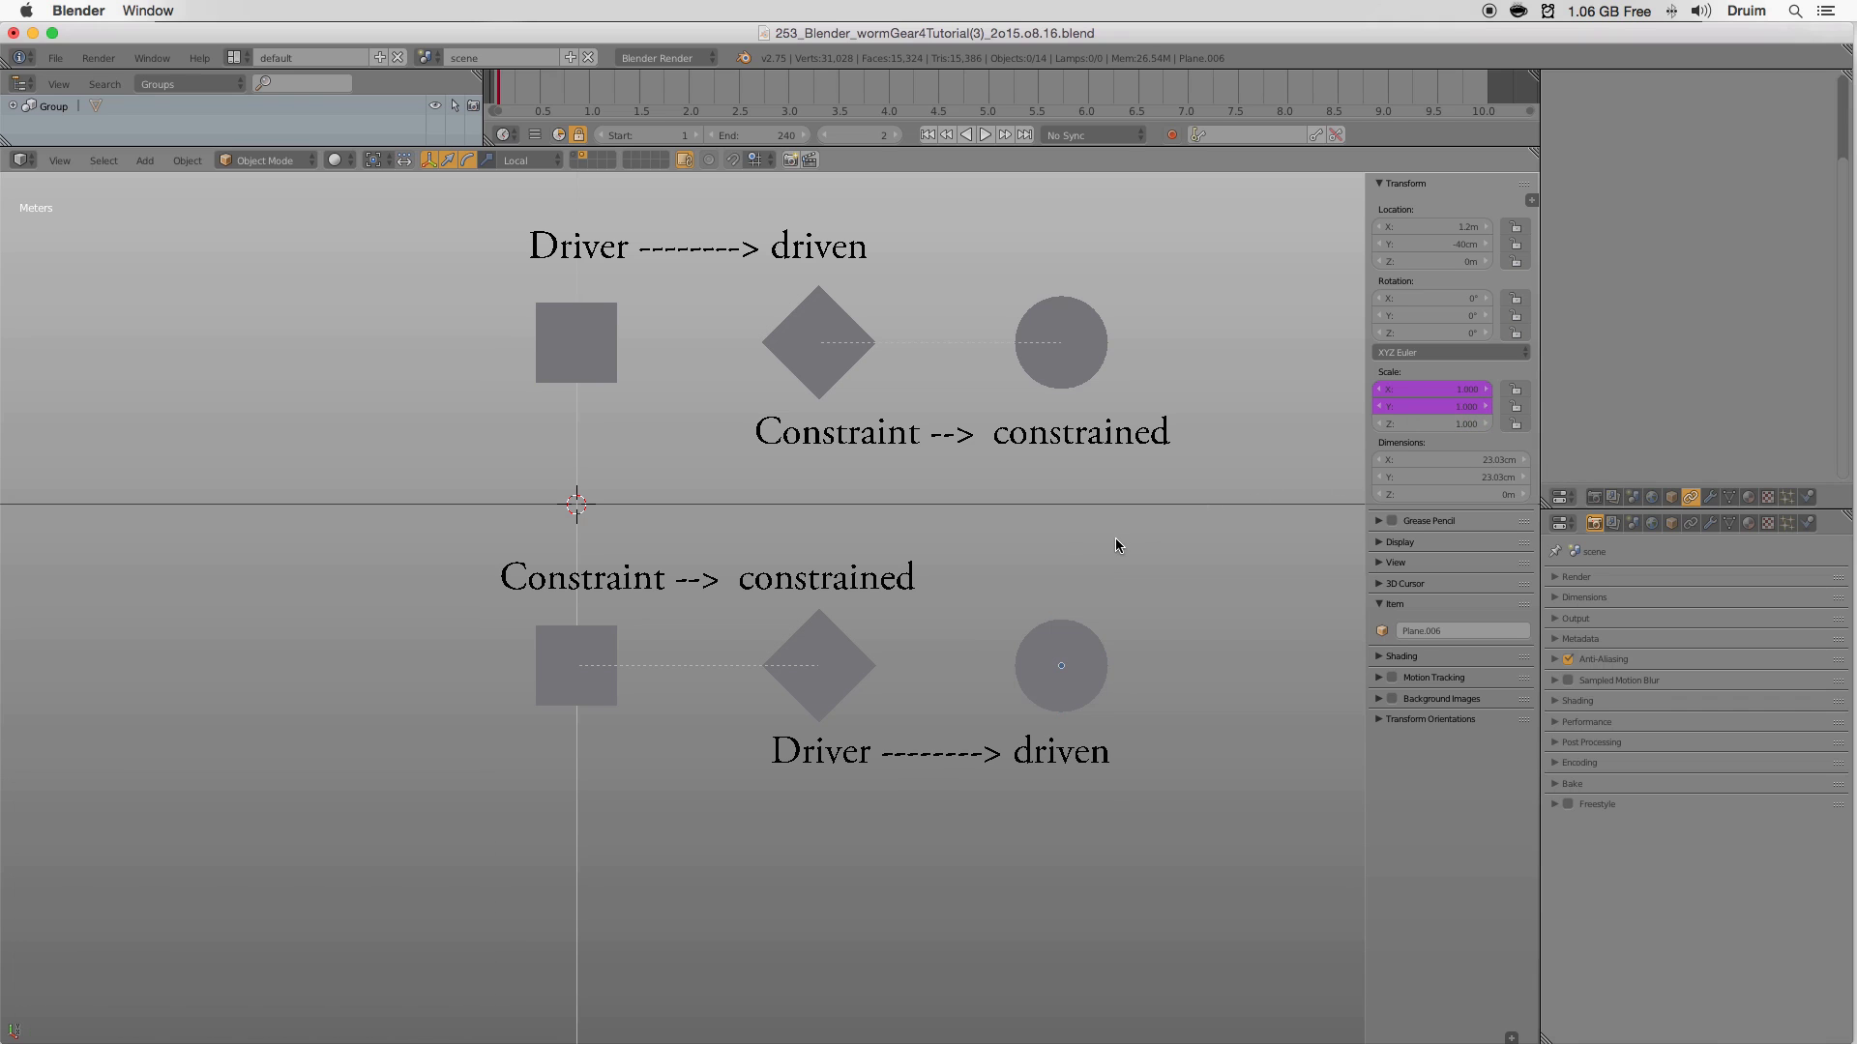
pyautogui.rightClick(854, 674)
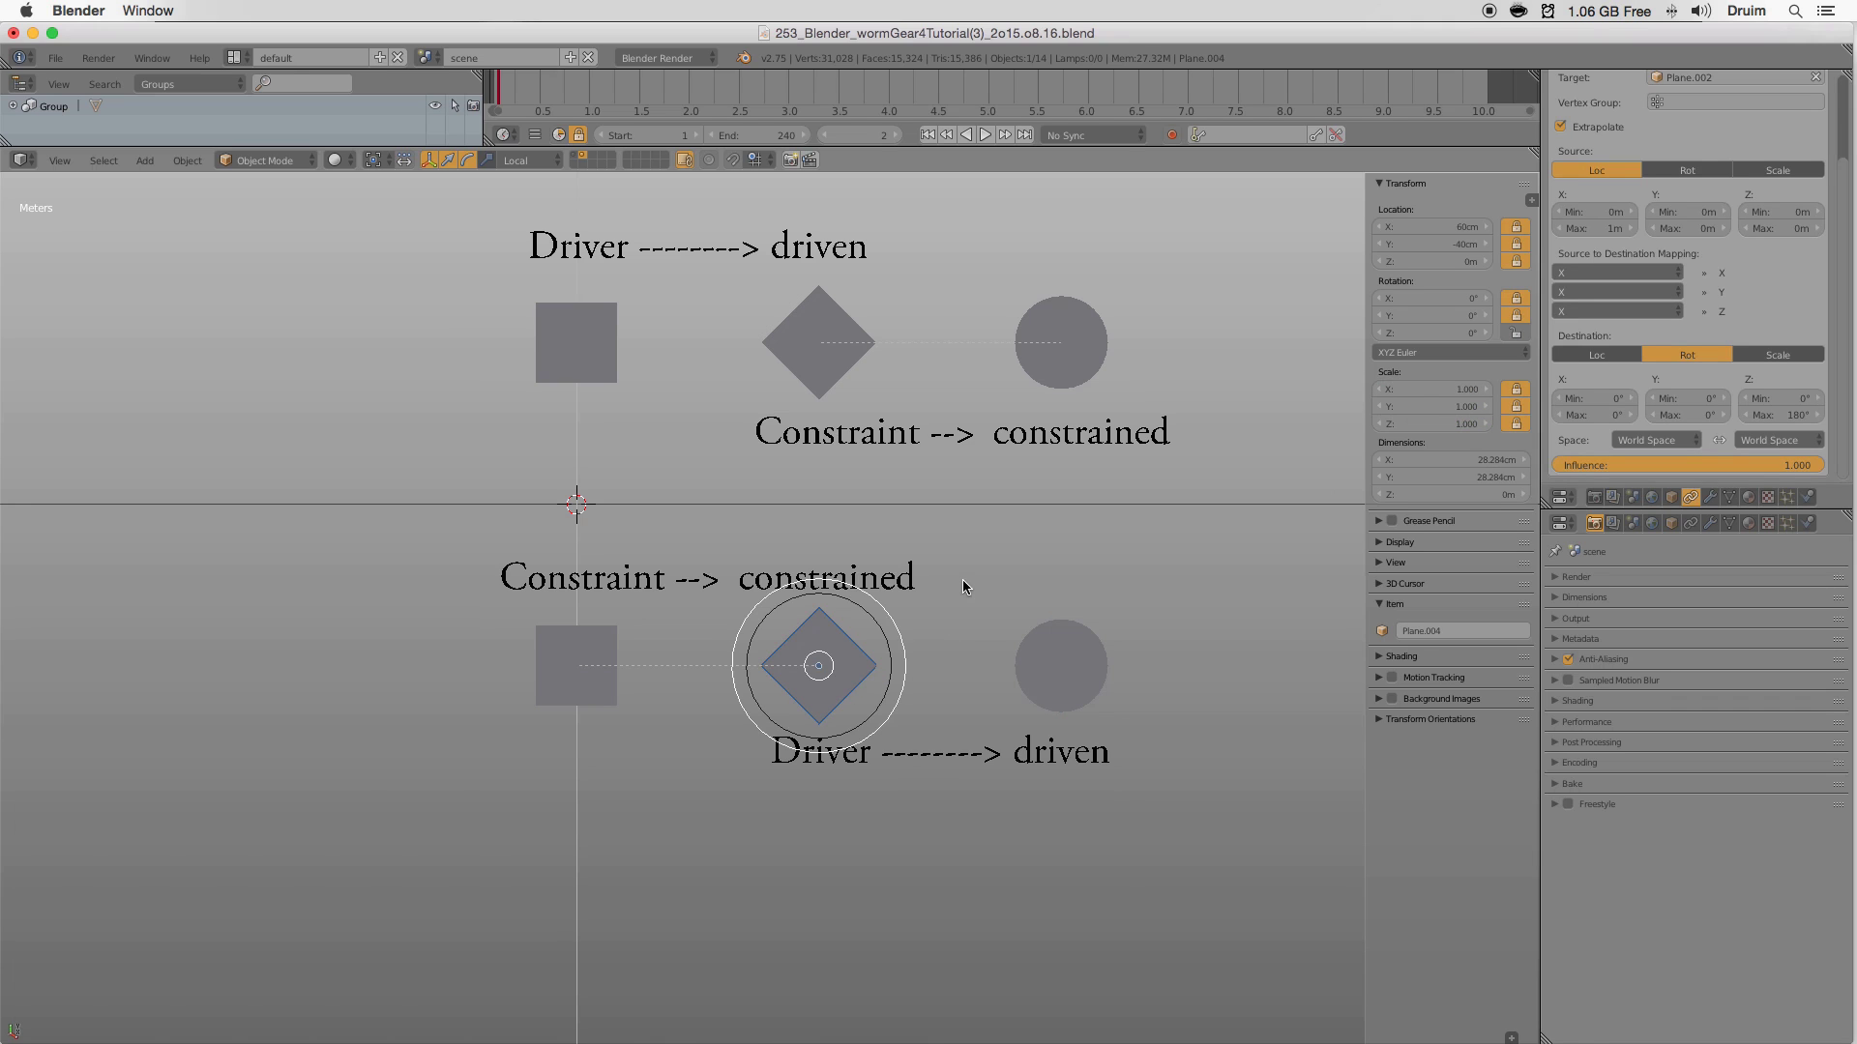
pyautogui.press('r')
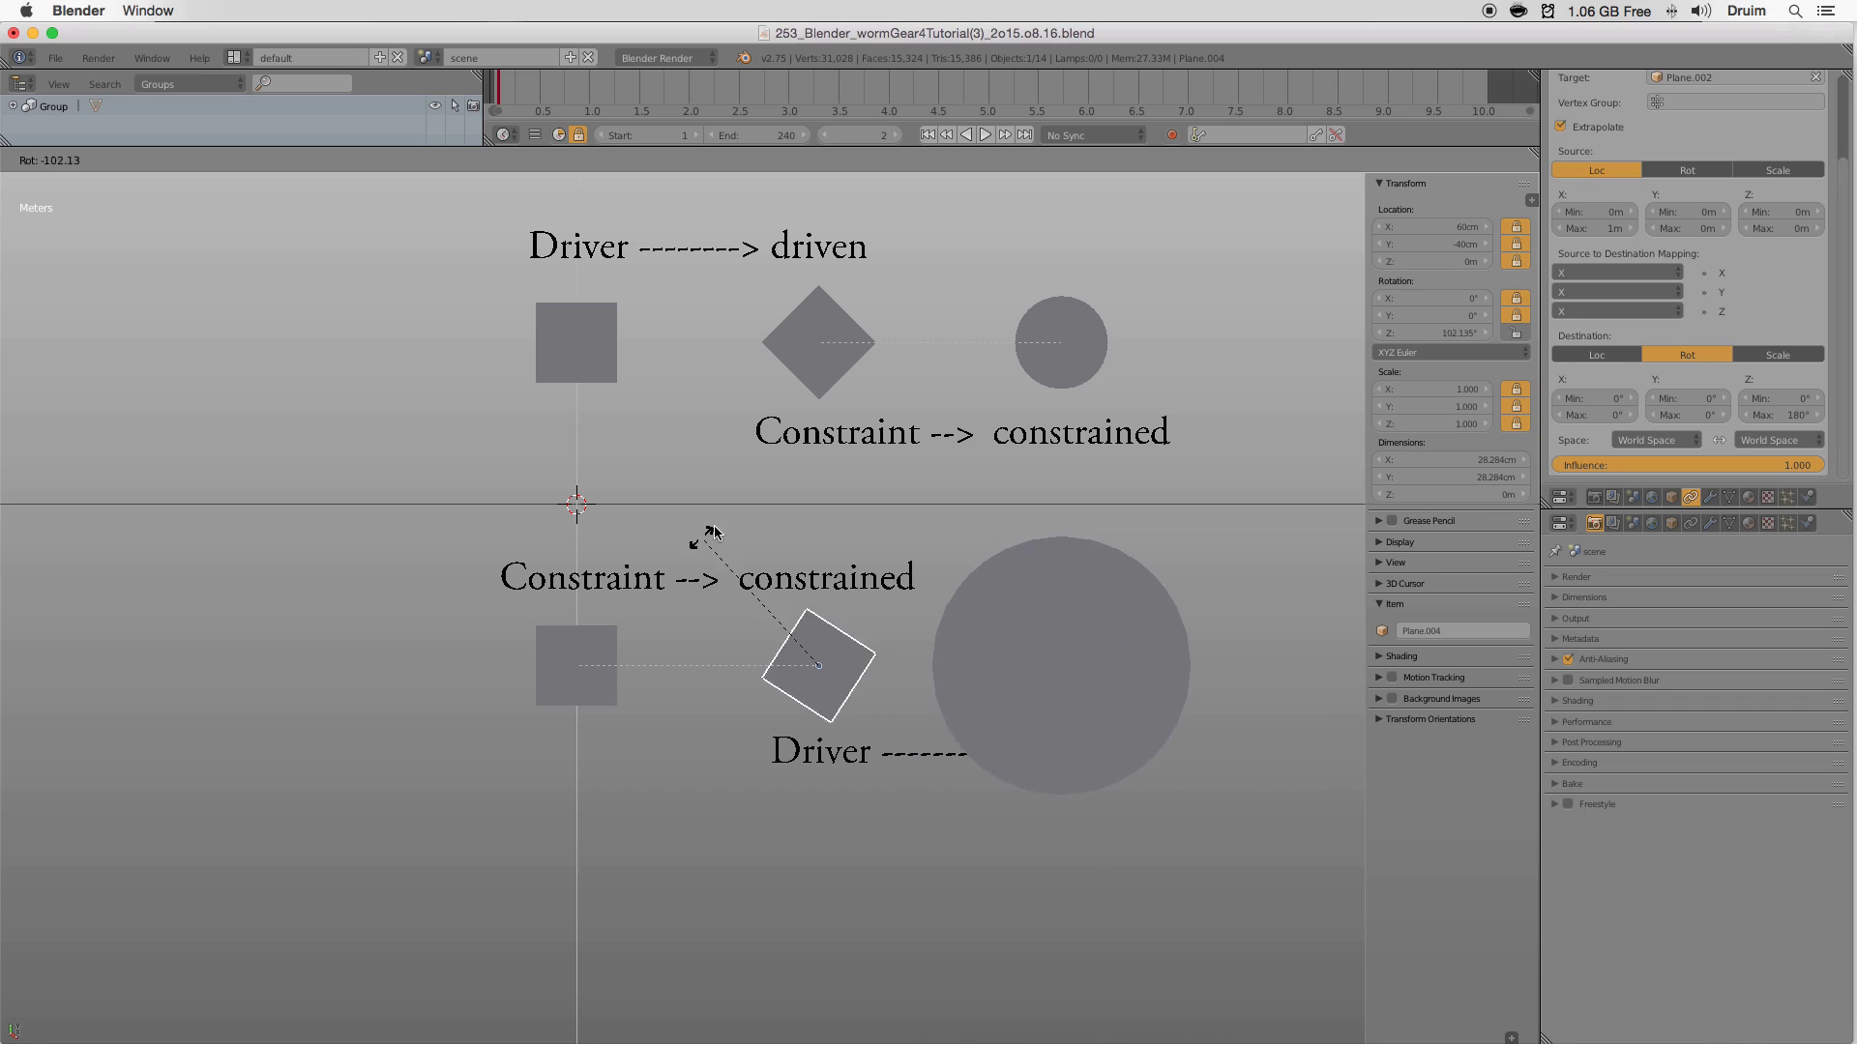
pyautogui.rightClick(970, 668)
pyautogui.press('a')
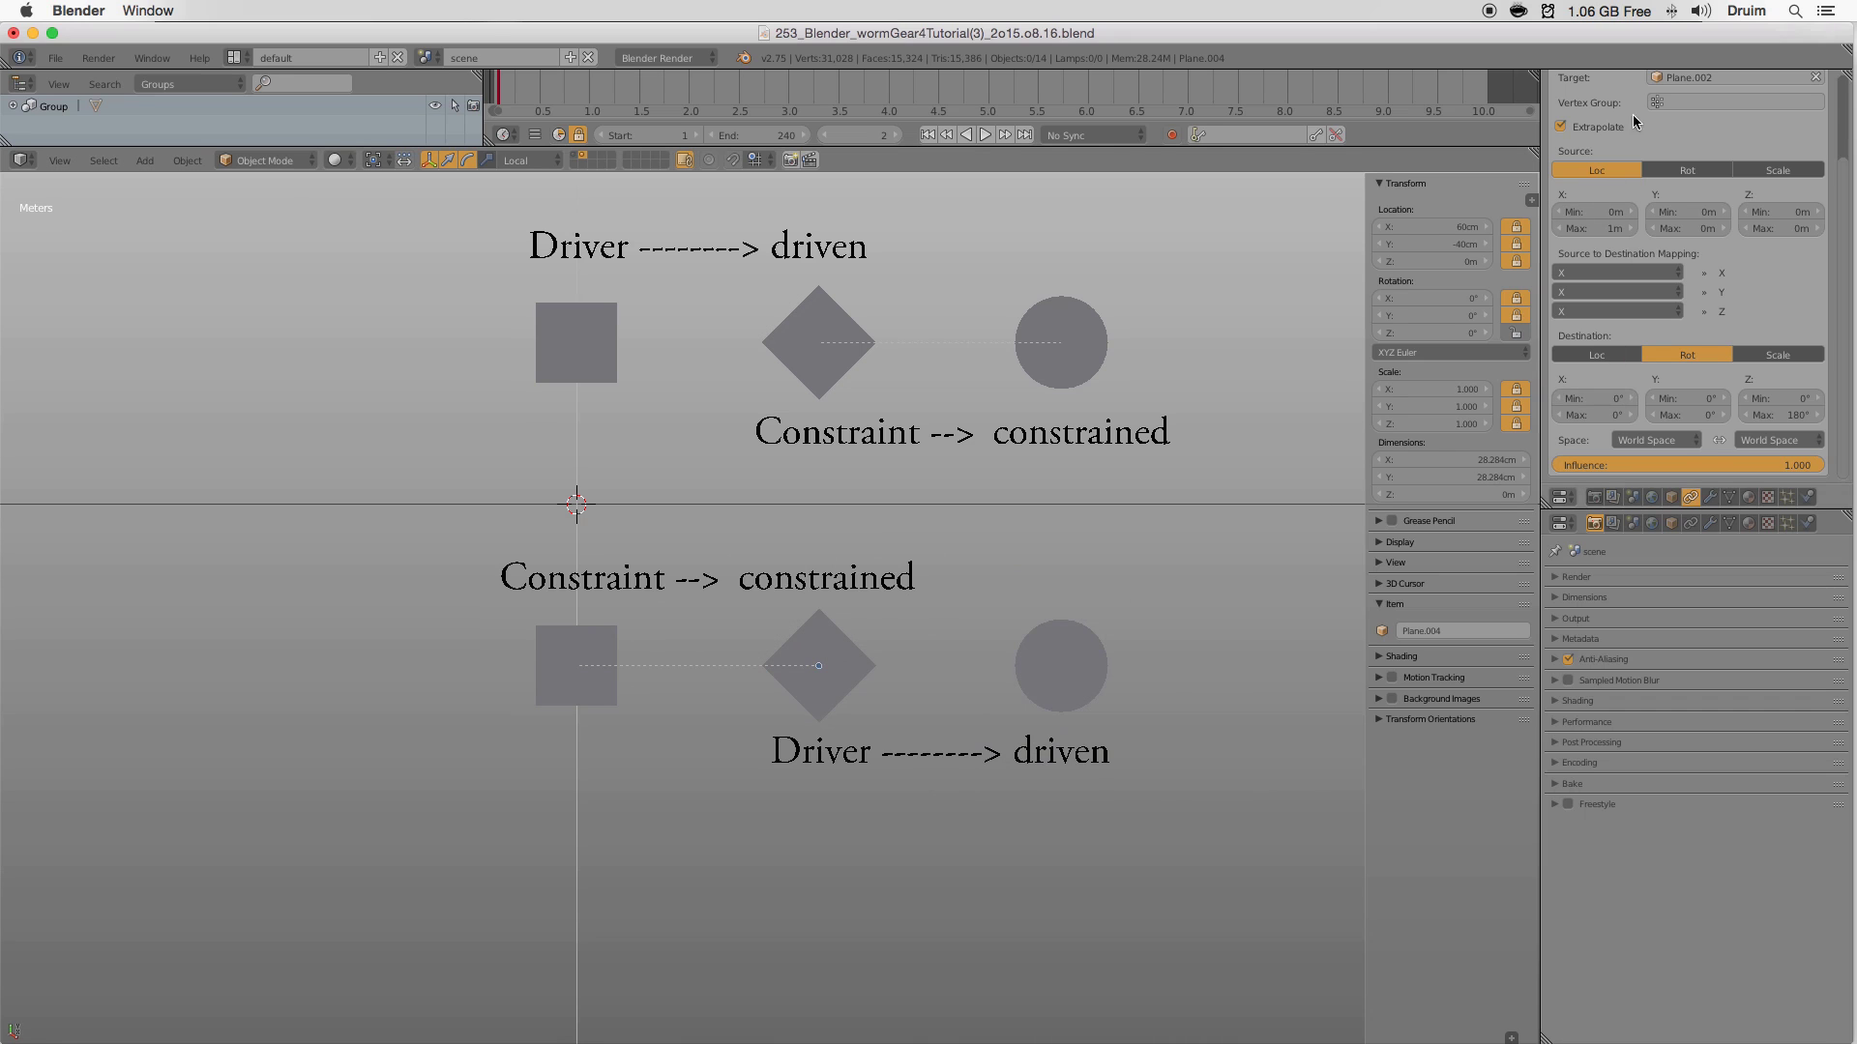
pyautogui.scroll(3, 1654, 290)
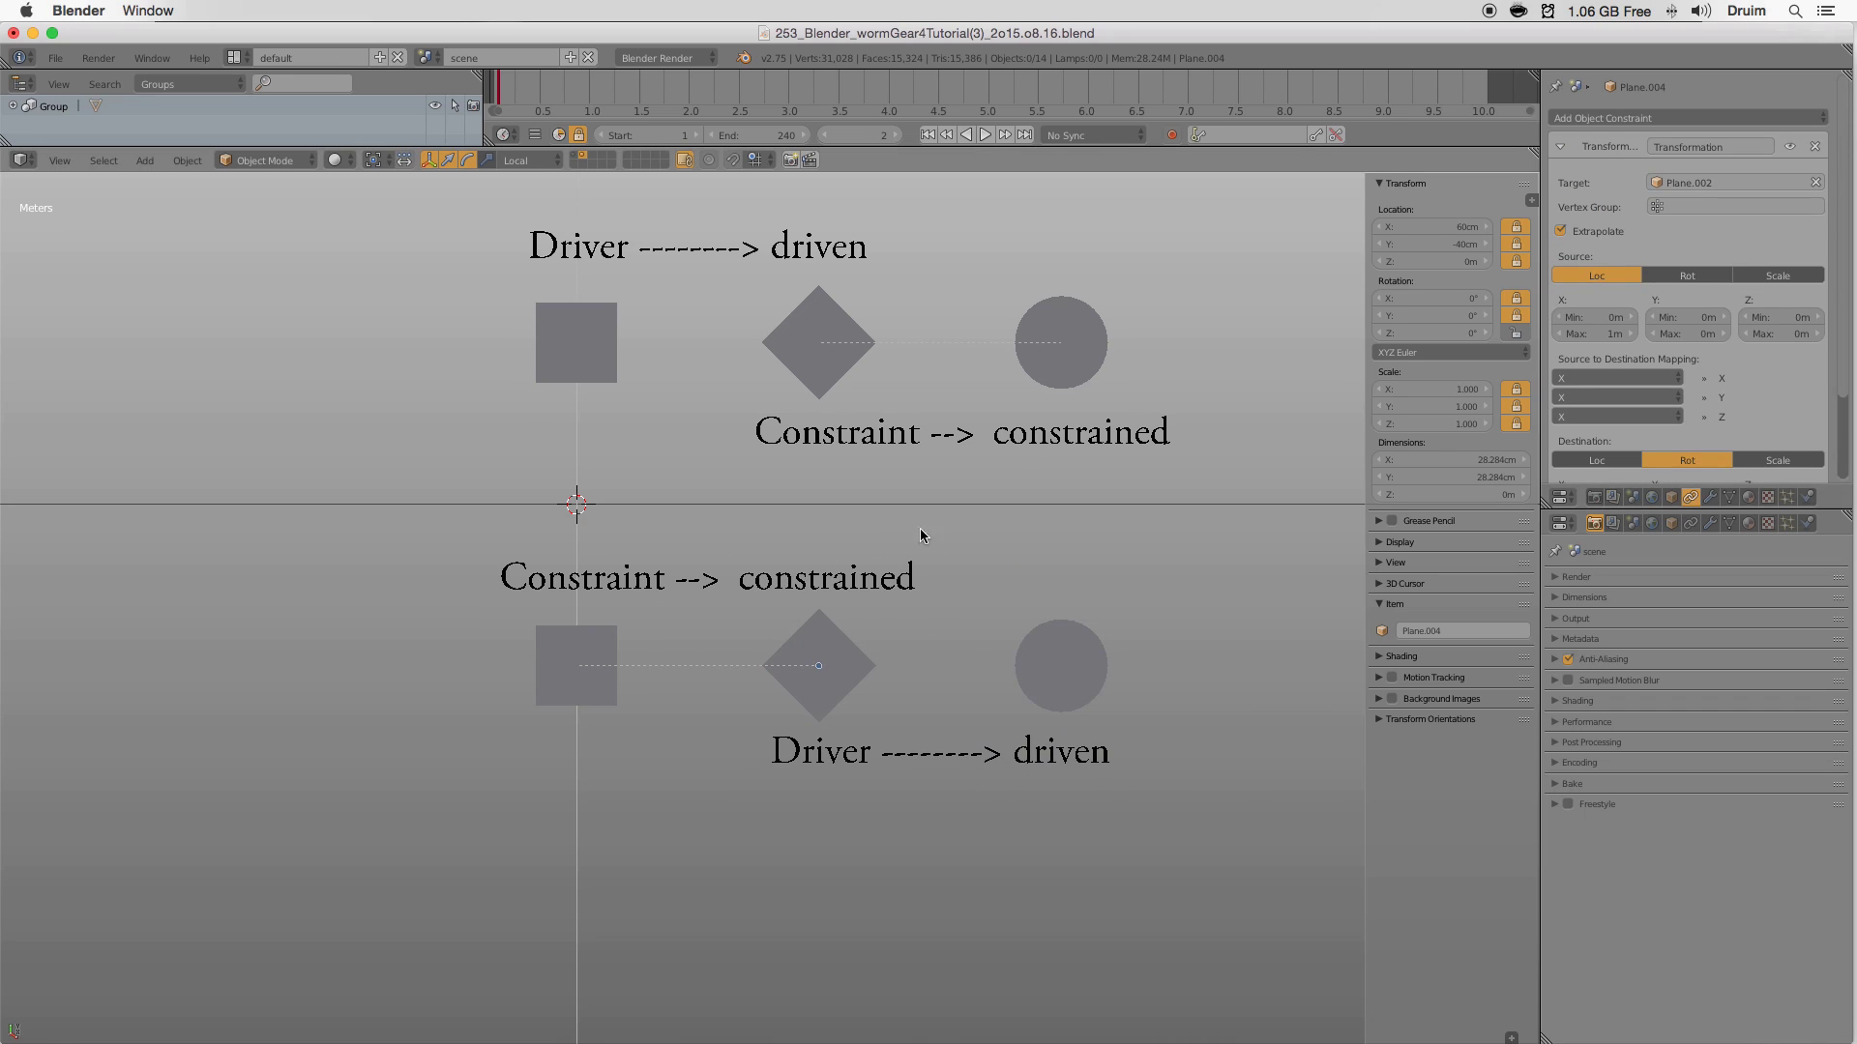
# Move the lower square right along X, then rotate the tilted diamond so its circle grows.
pyautogui.rightClick(609, 657)
pyautogui.press('g')
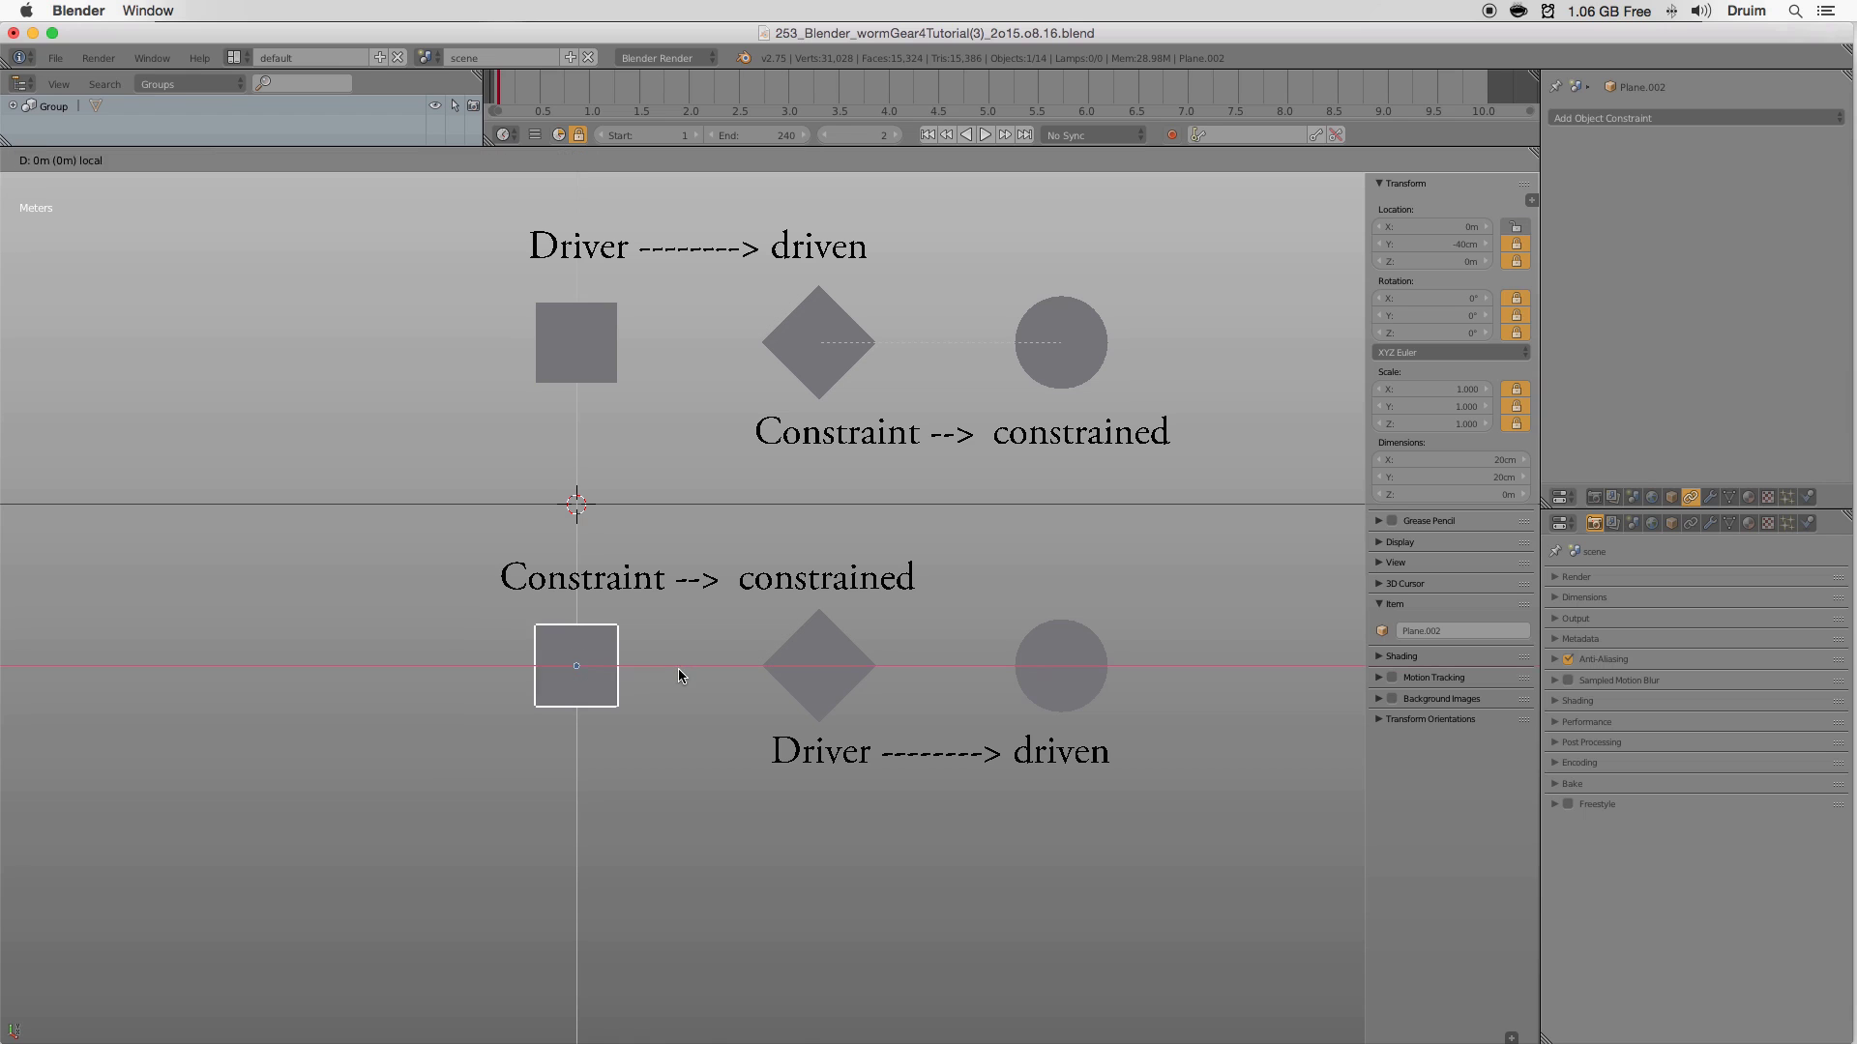
pyautogui.press('x')
pyautogui.press('x')
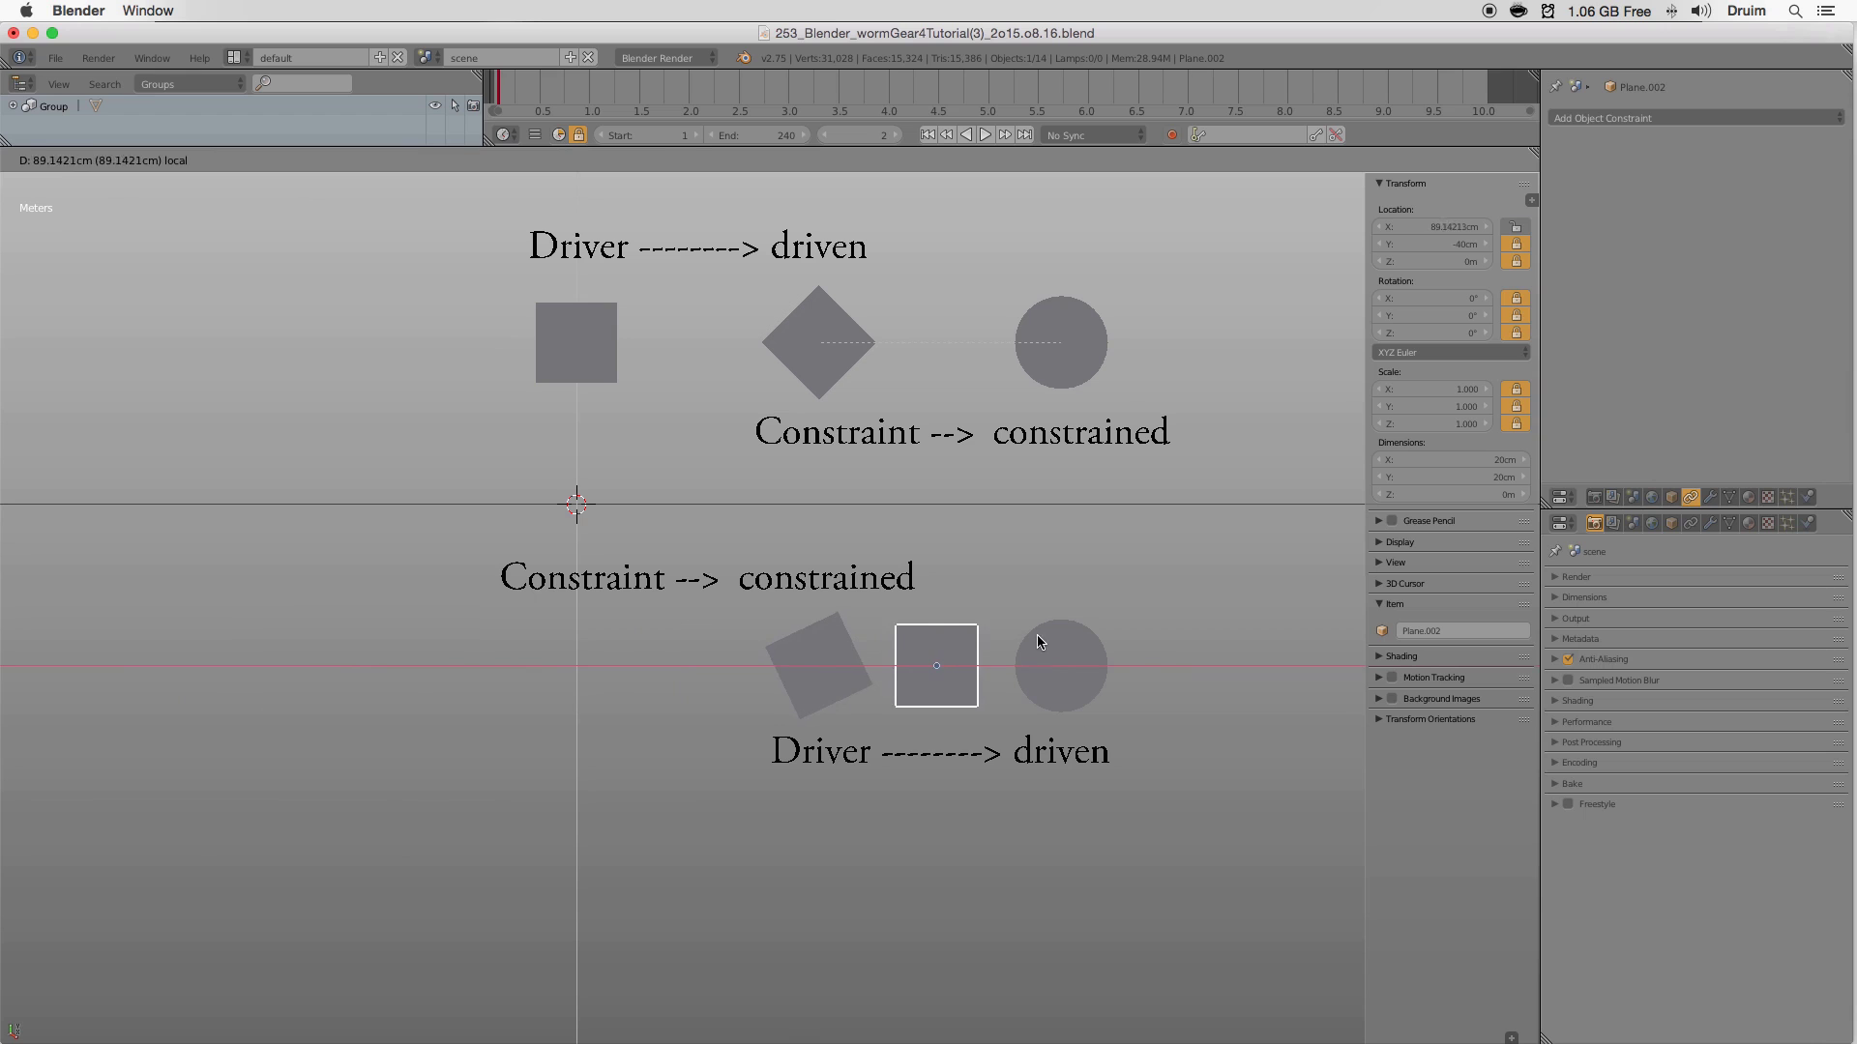
pyautogui.click(956, 670)
pyautogui.rightClick(849, 673)
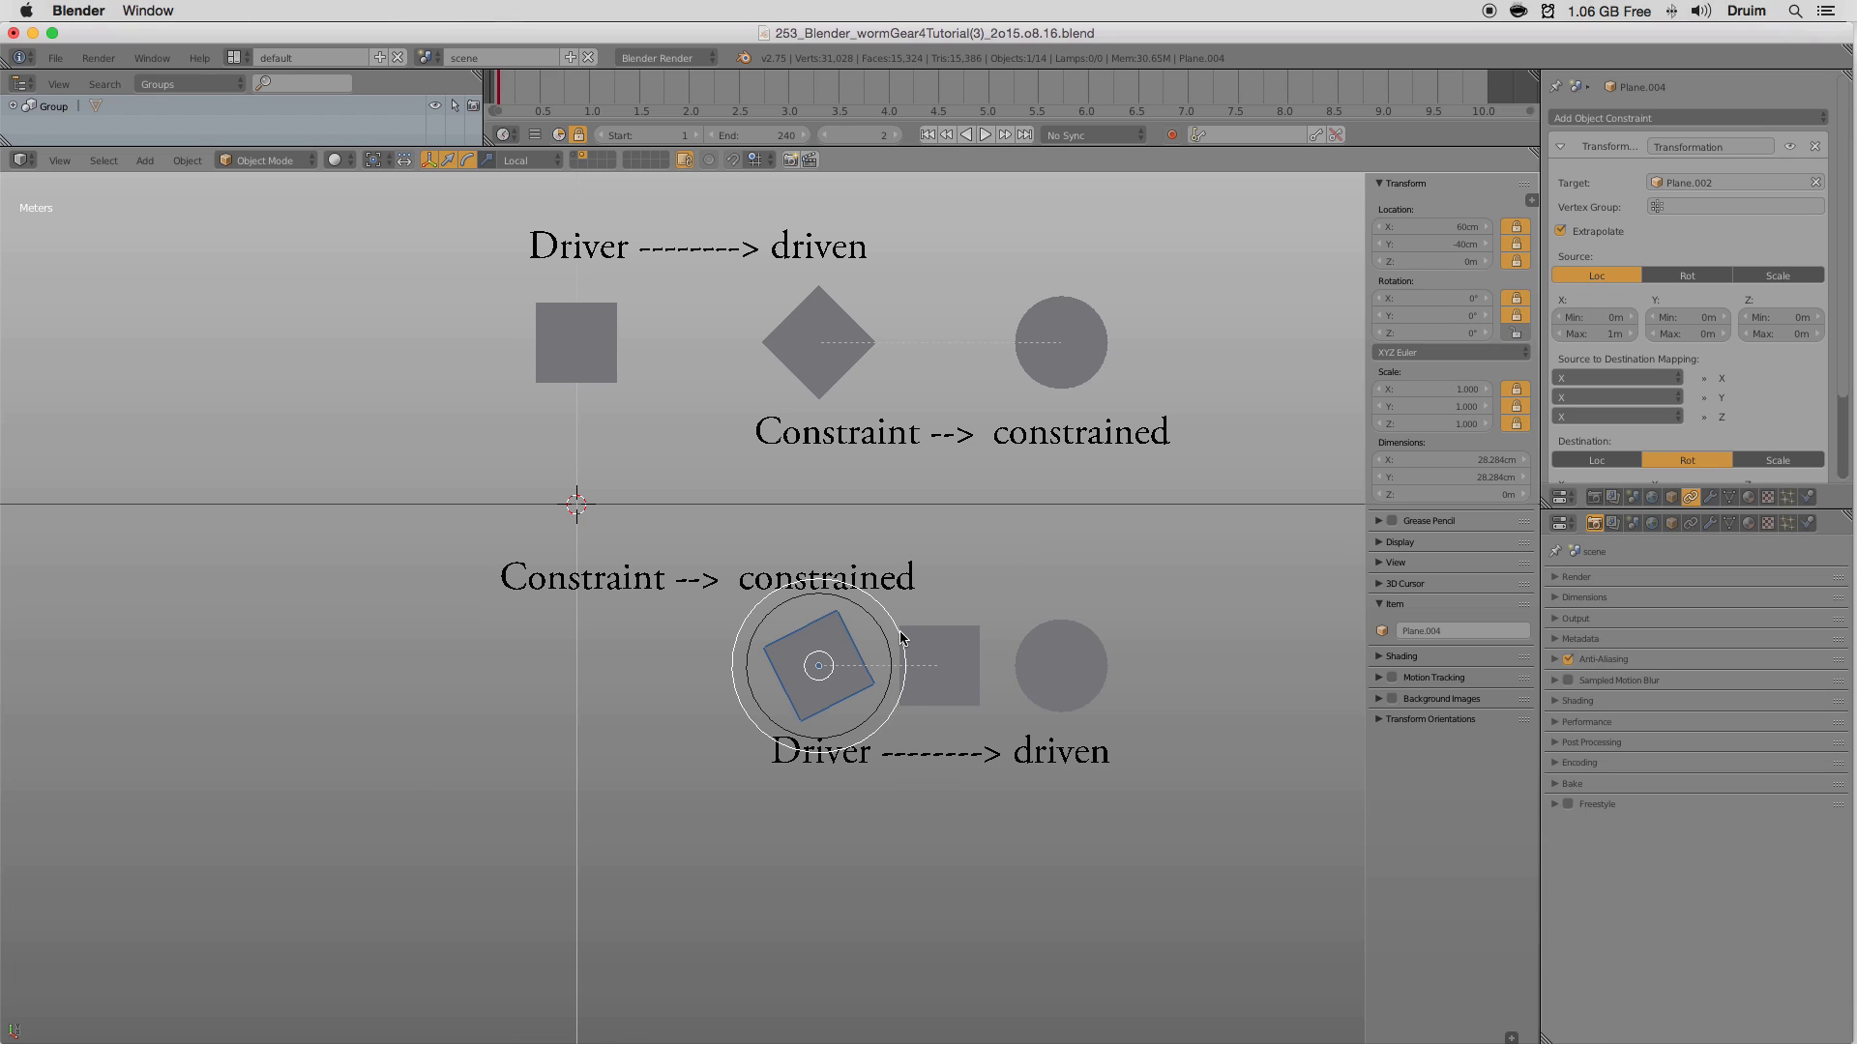
pyautogui.moveTo(900, 631); pyautogui.dragTo(844, 578)
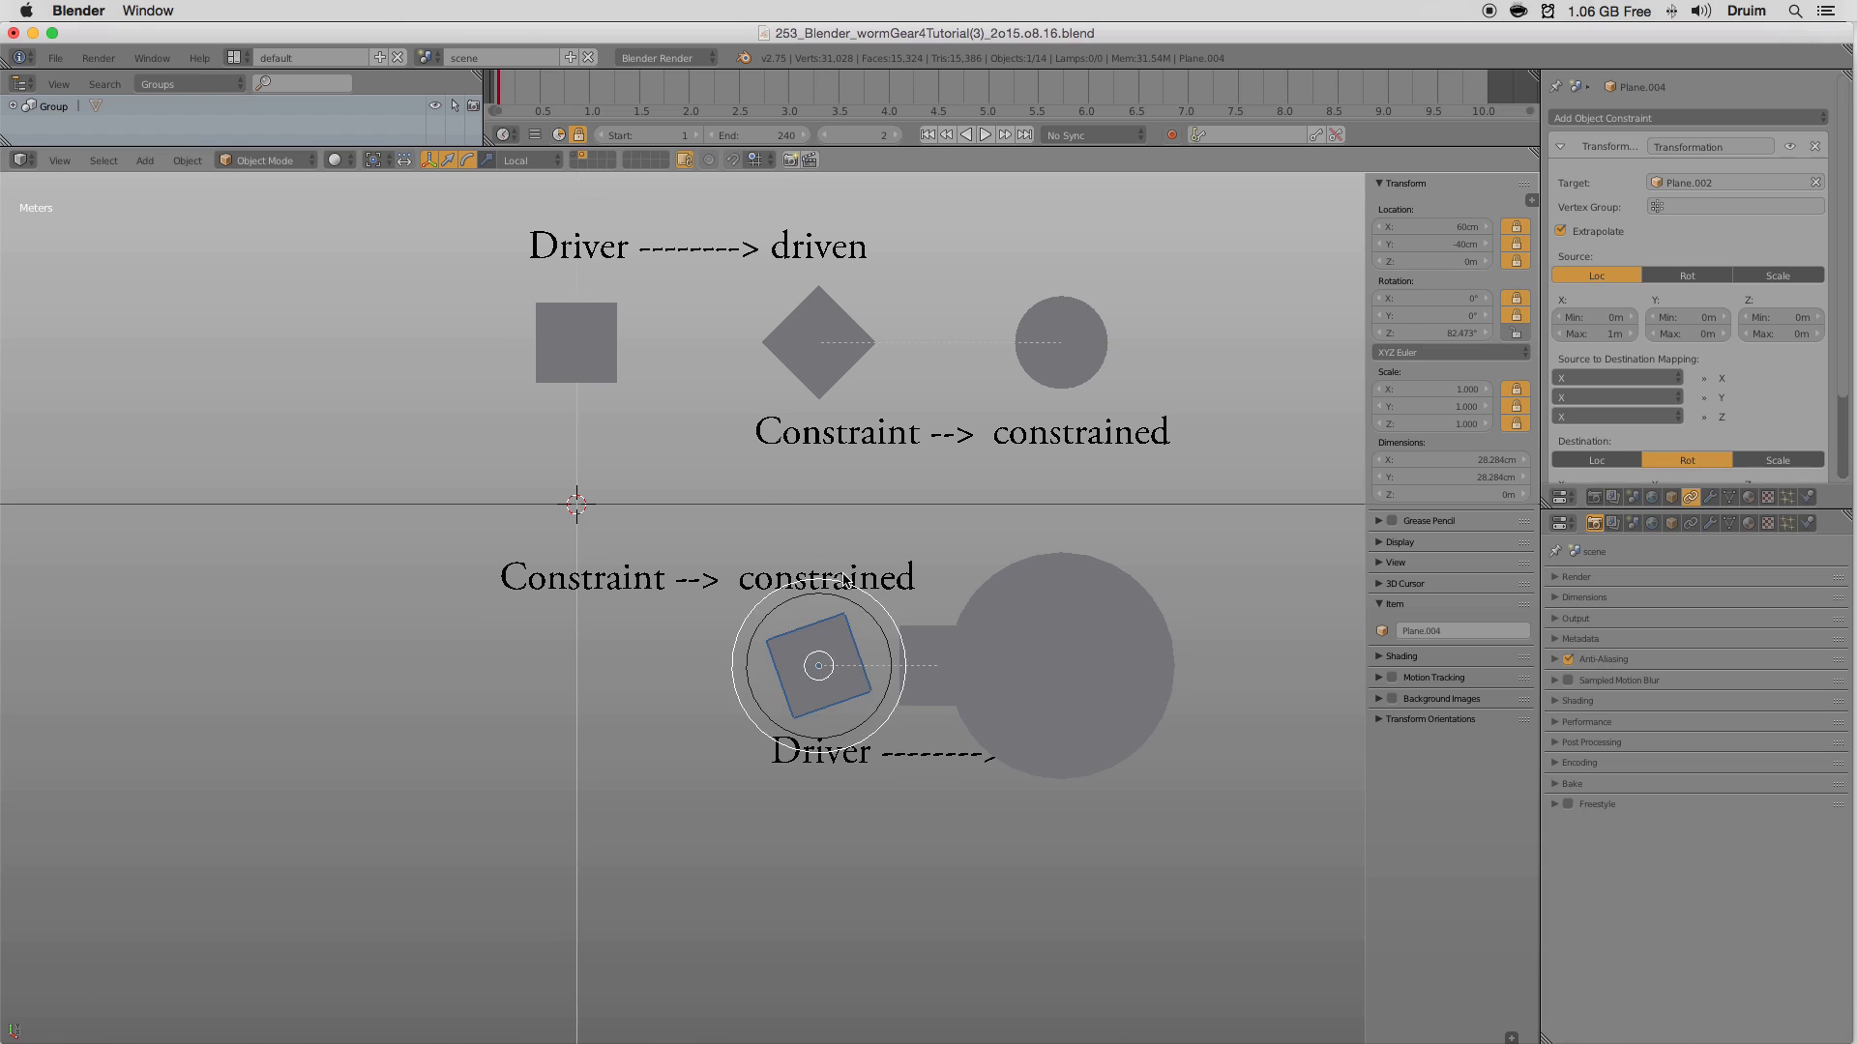
# Drag the lower square far left to X -90.78 cm, then deselect it.
pyautogui.rightClick(919, 641)
pyautogui.moveTo(1031, 667); pyautogui.dragTo(866, 561)
pyautogui.rightClick(855, 674)
pyautogui.rightClick(604, 677)
pyautogui.click(658, 667)
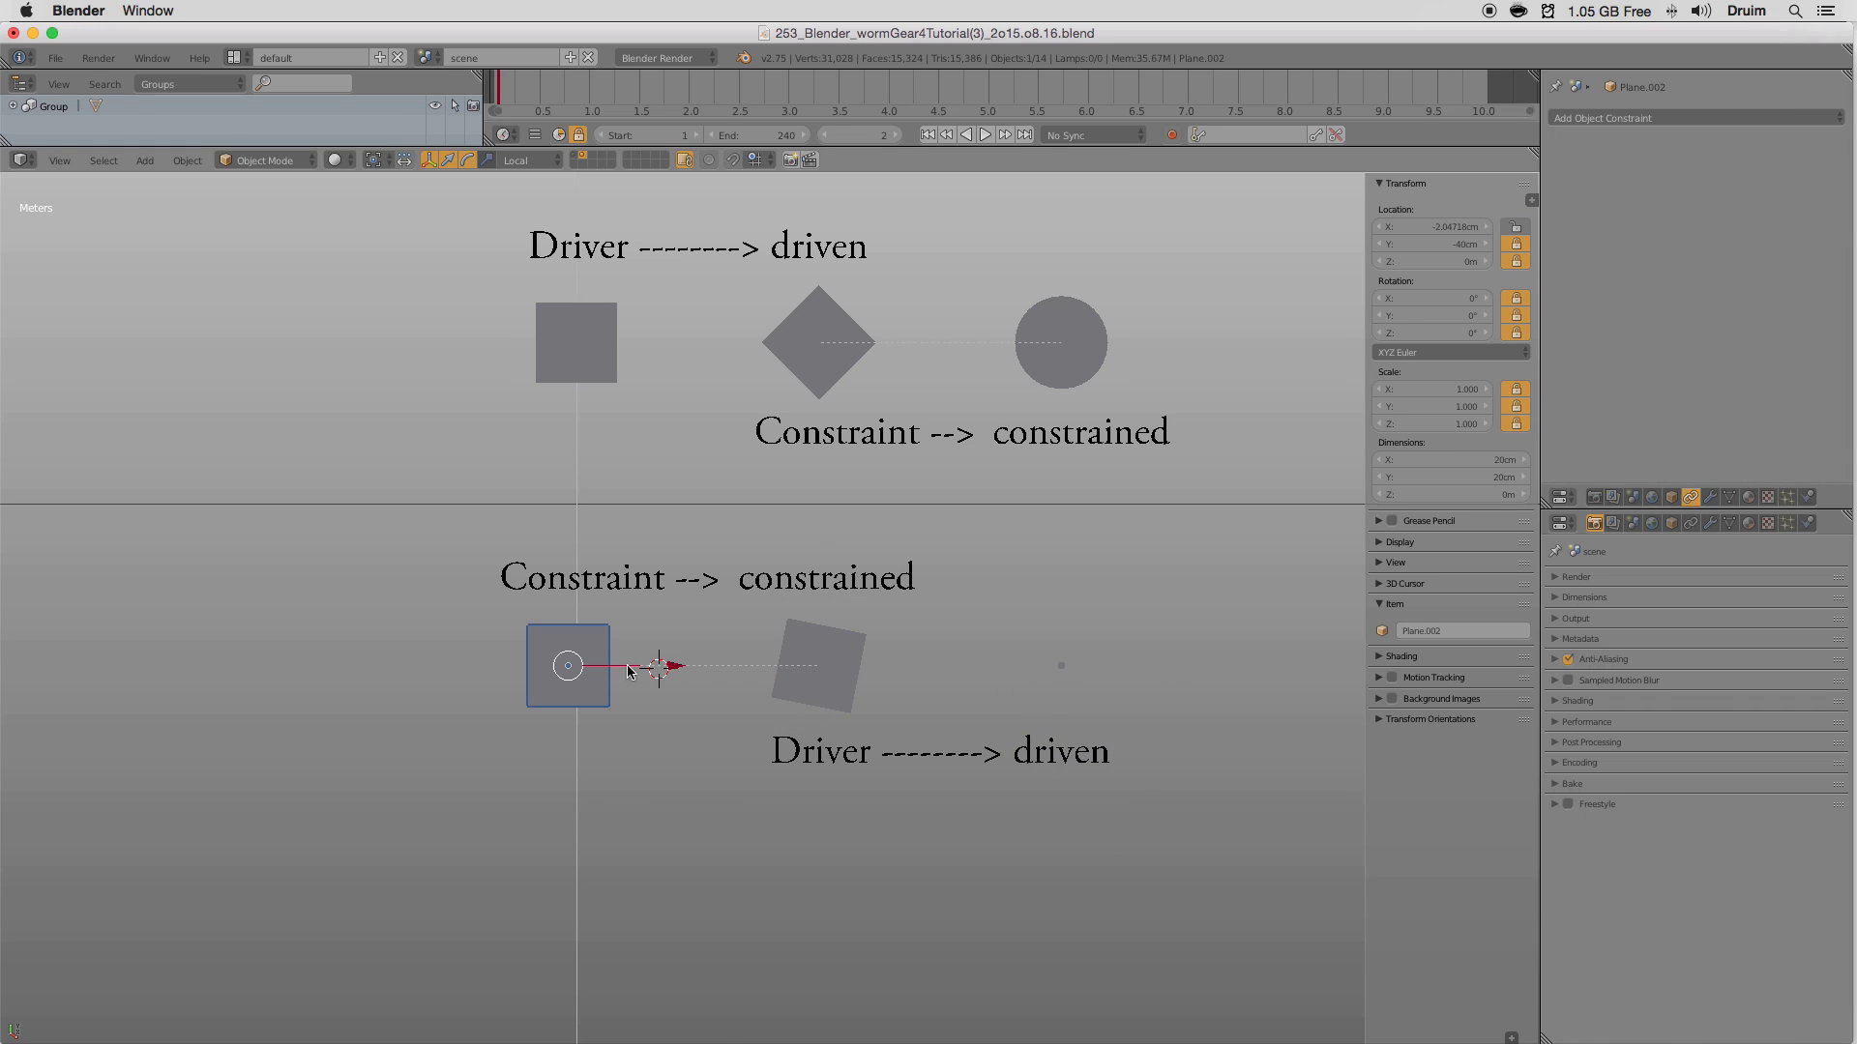
pyautogui.moveTo(673, 668); pyautogui.dragTo(337, 706)
pyautogui.press('a')
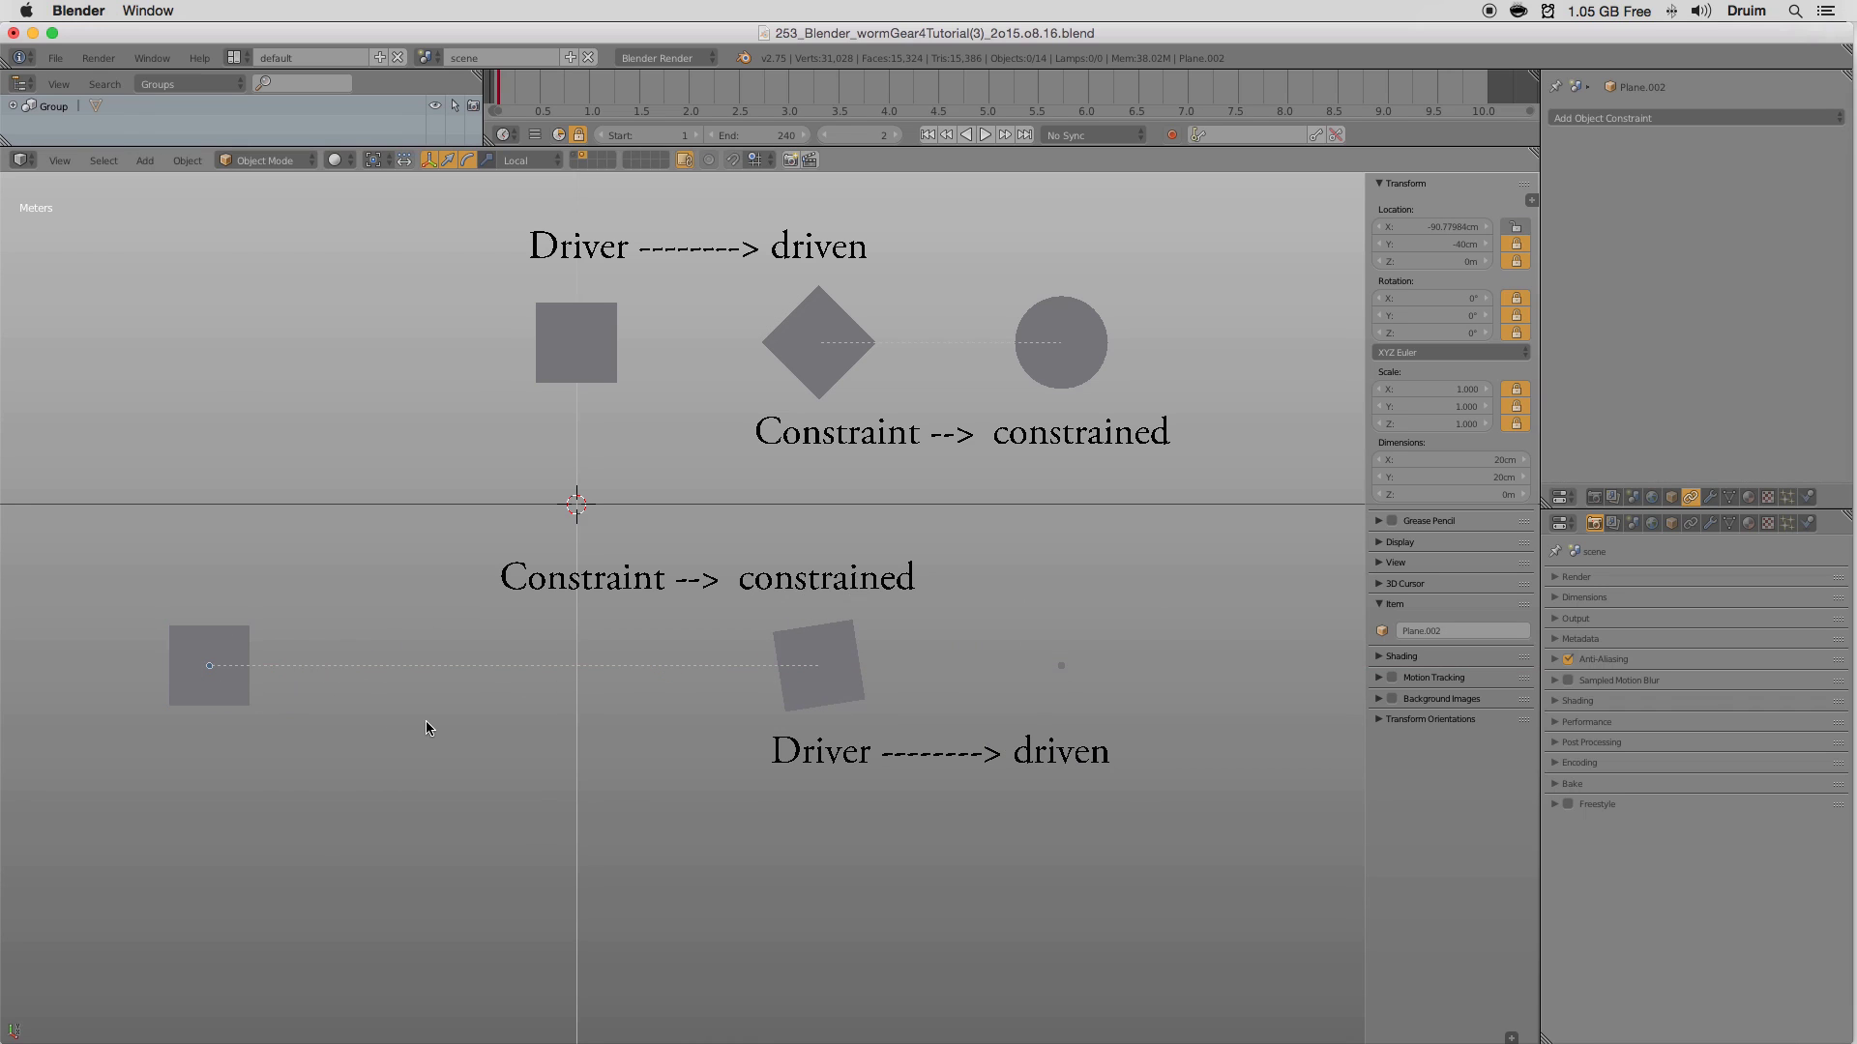